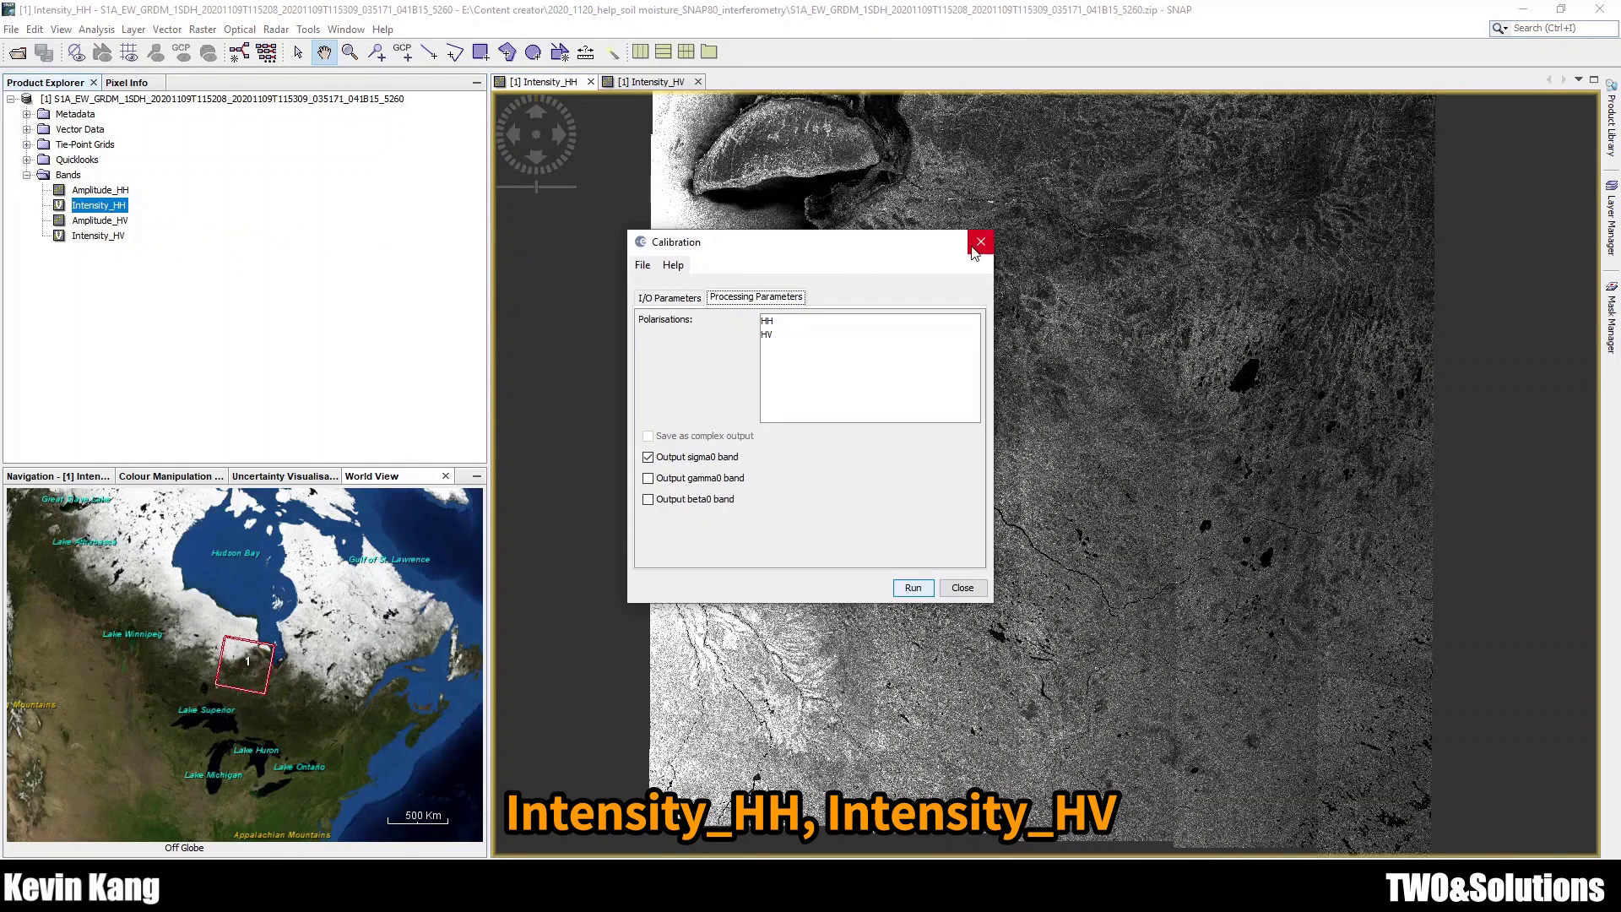
Close the calibration settings and reopen Radar > Radiometric > Calibrate
left_click(973, 247)
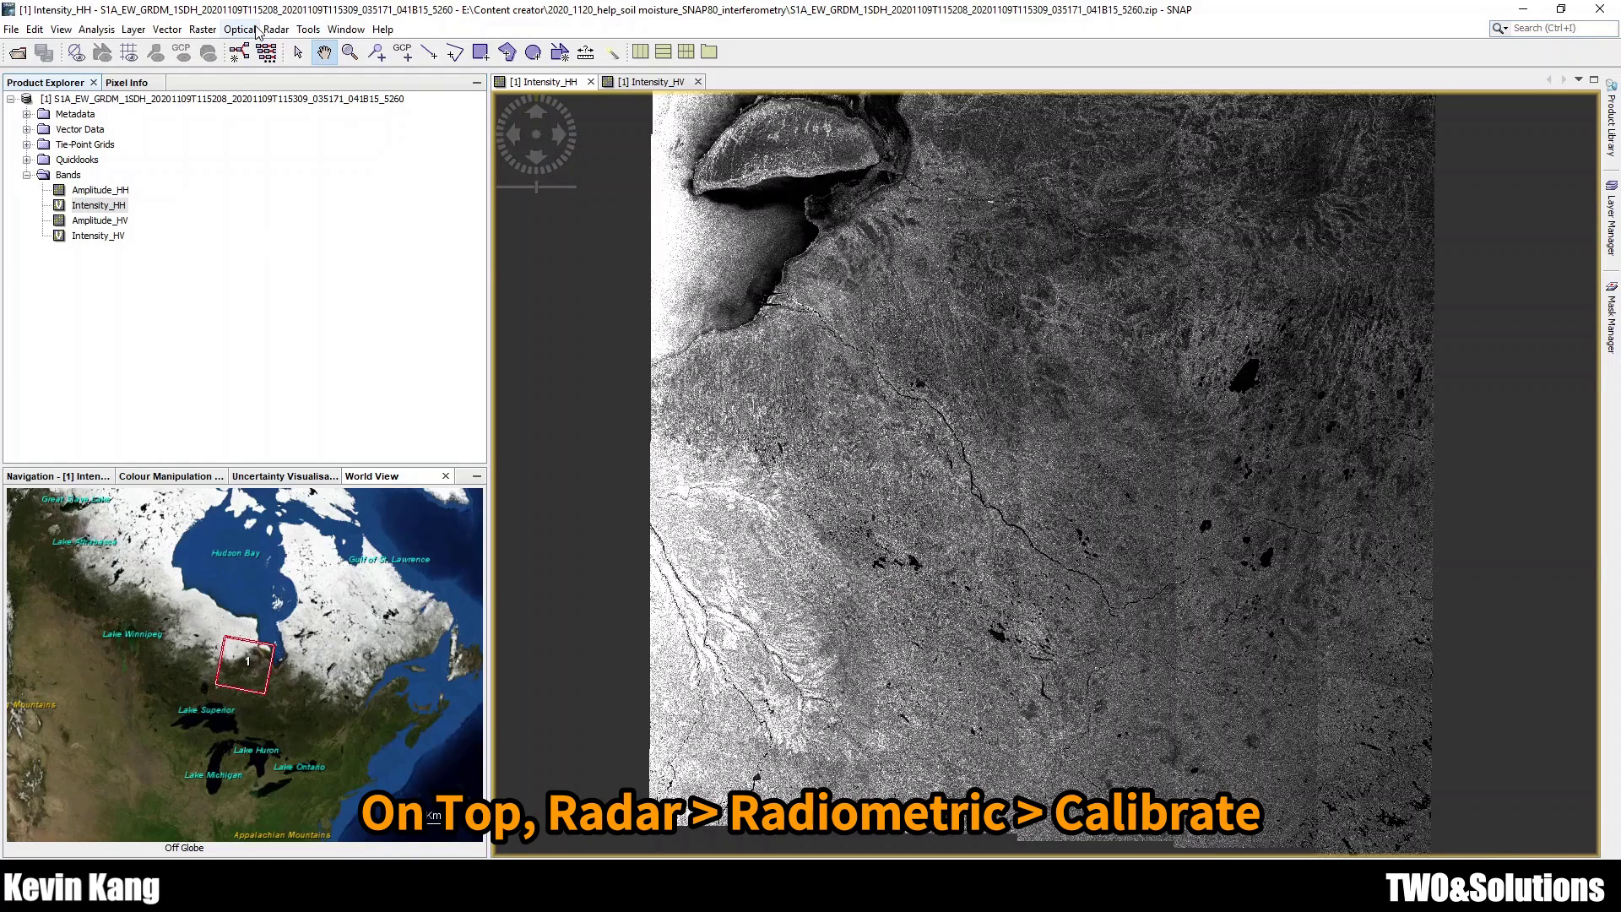
left_click(271, 34)
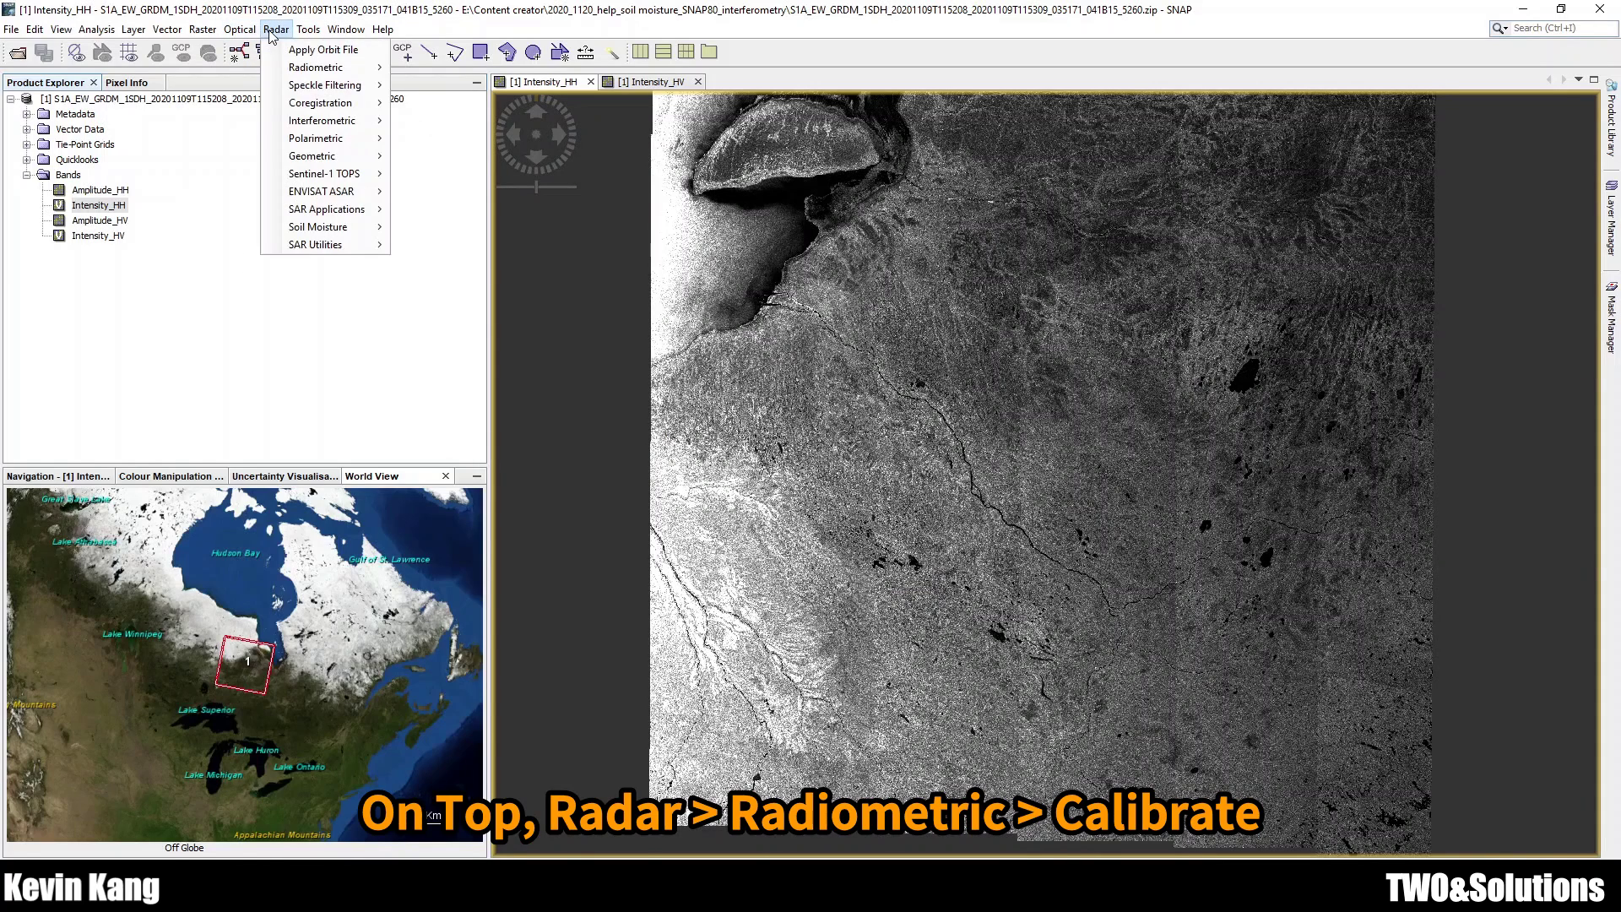
mouse_move(356, 71)
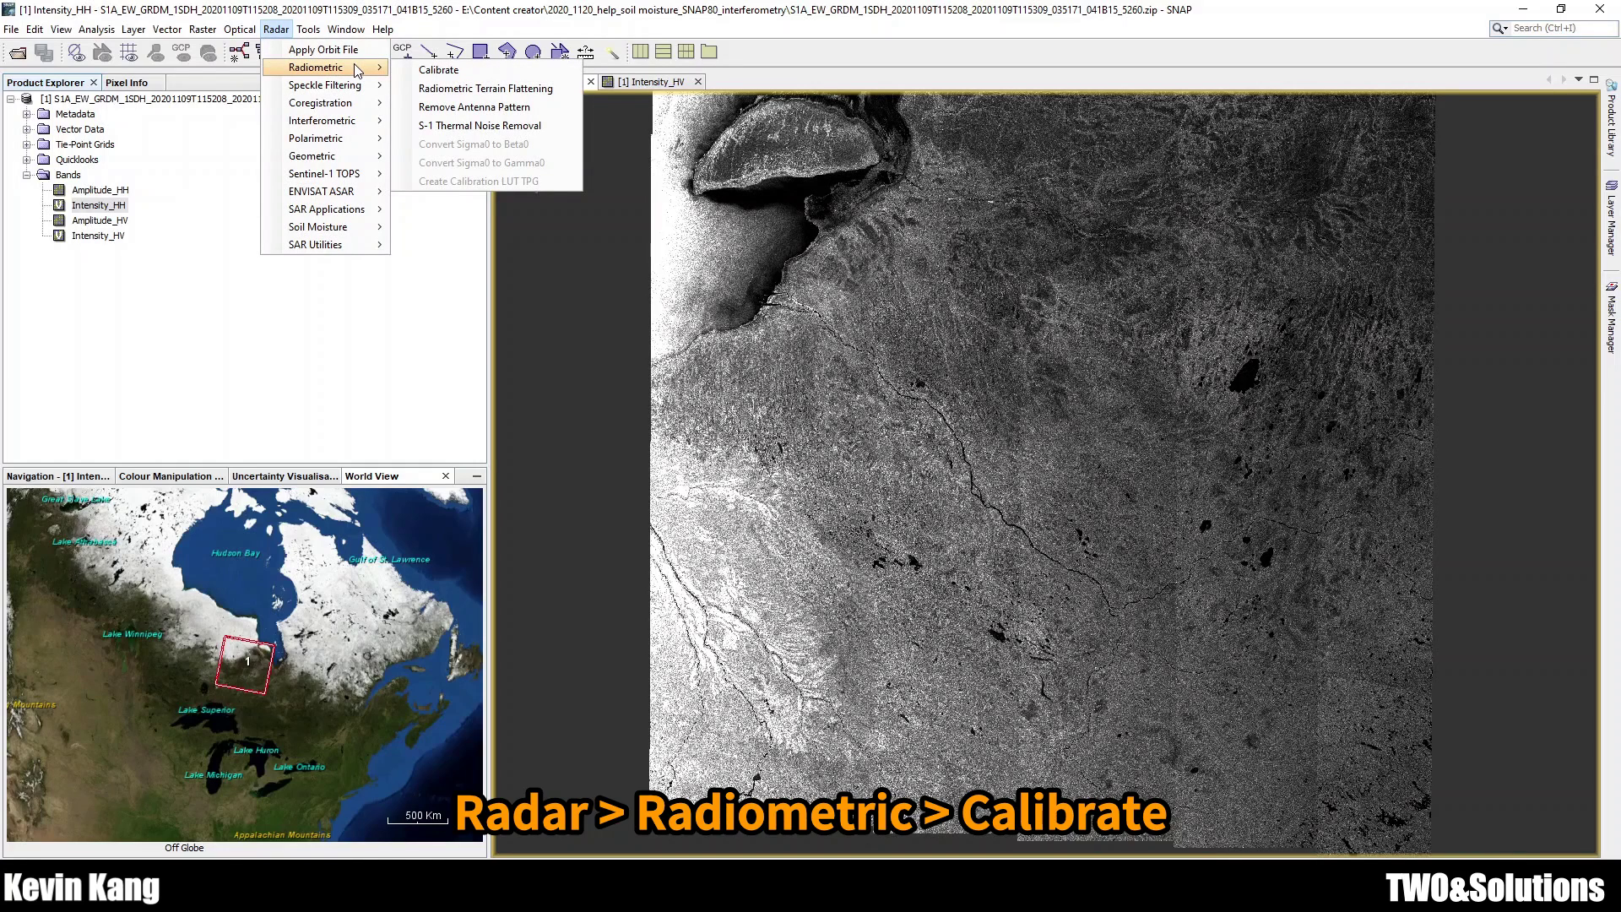
left_click(478, 78)
Calibrate the HH and HV polarisations, keeping BEAM-DIMAP as the output format
left_click_drag(723, 255, 661, 245)
left_click(688, 306)
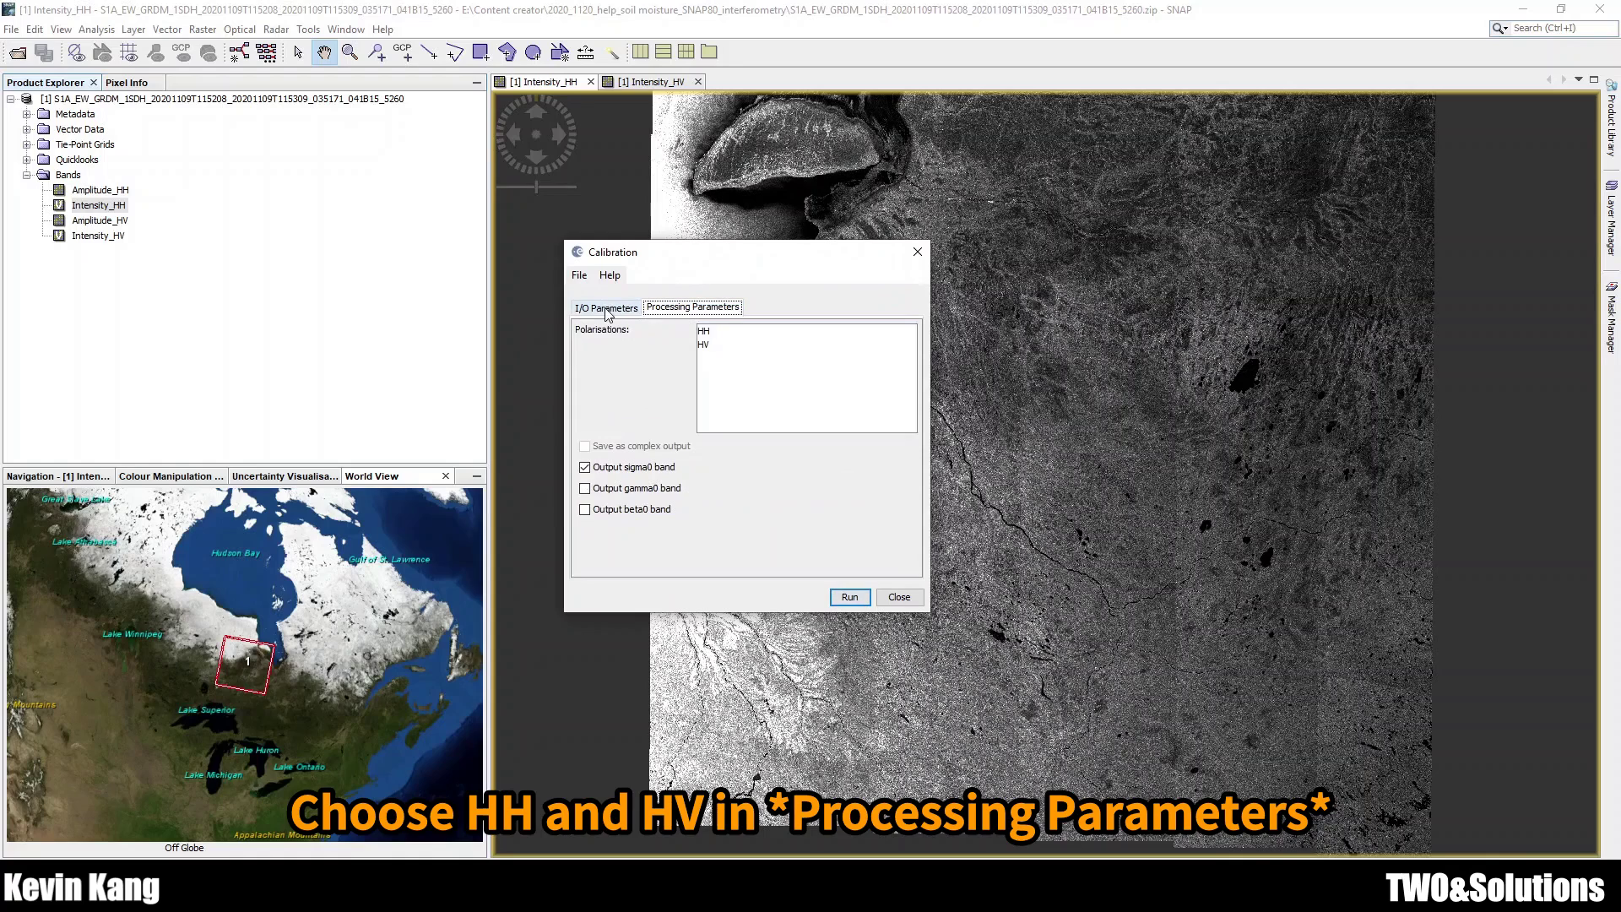
left_click(709, 332)
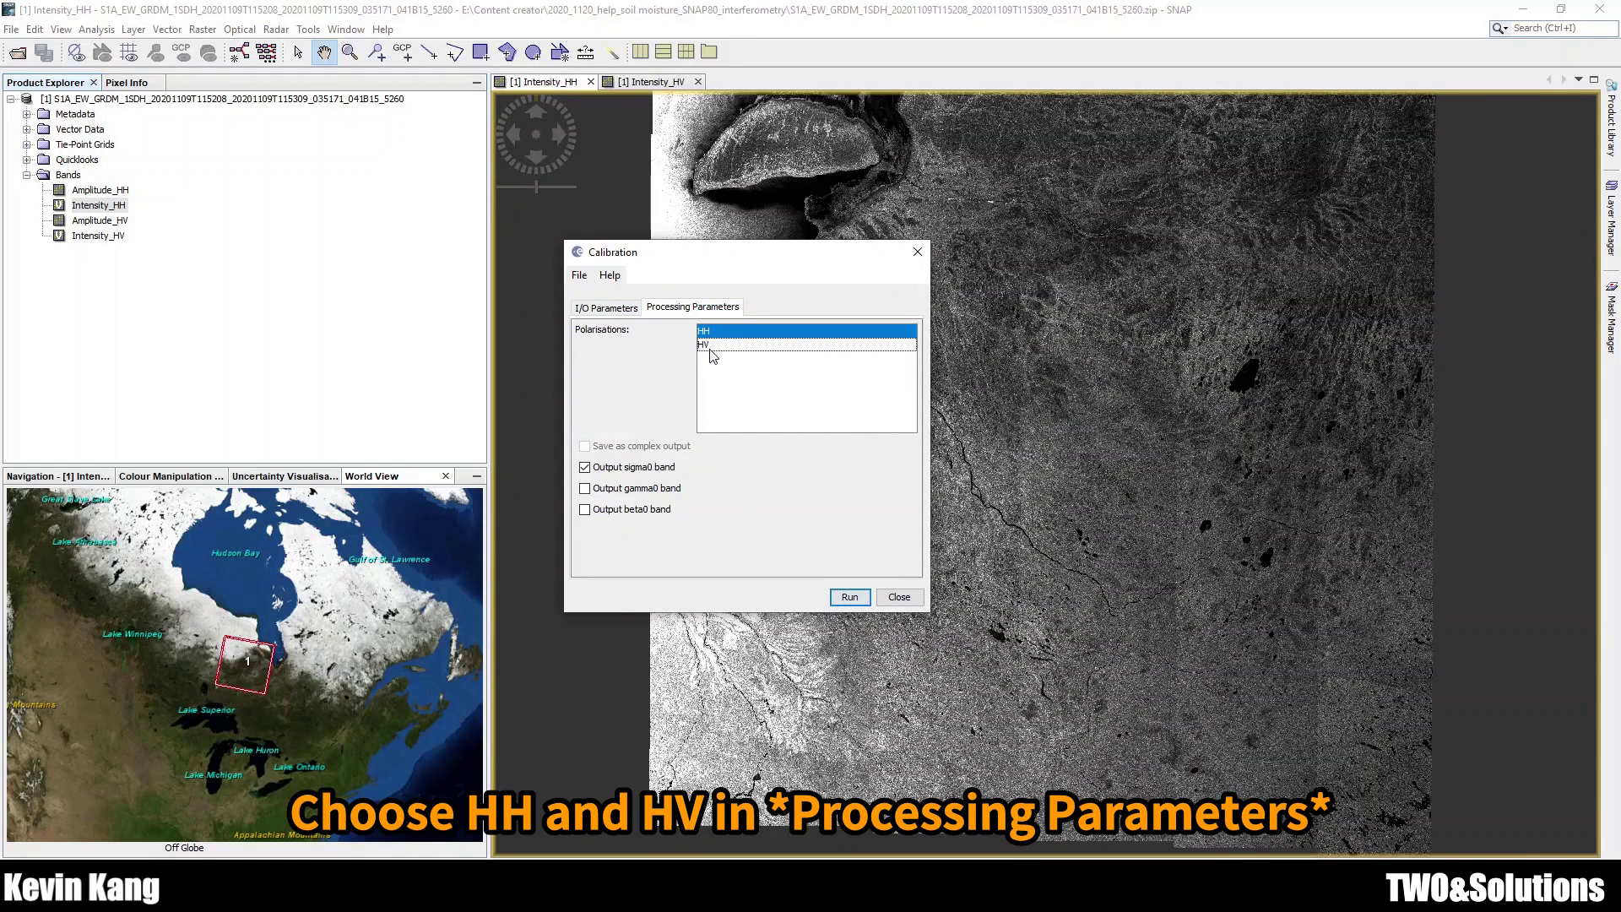
left_click(711, 347, "ctrl")
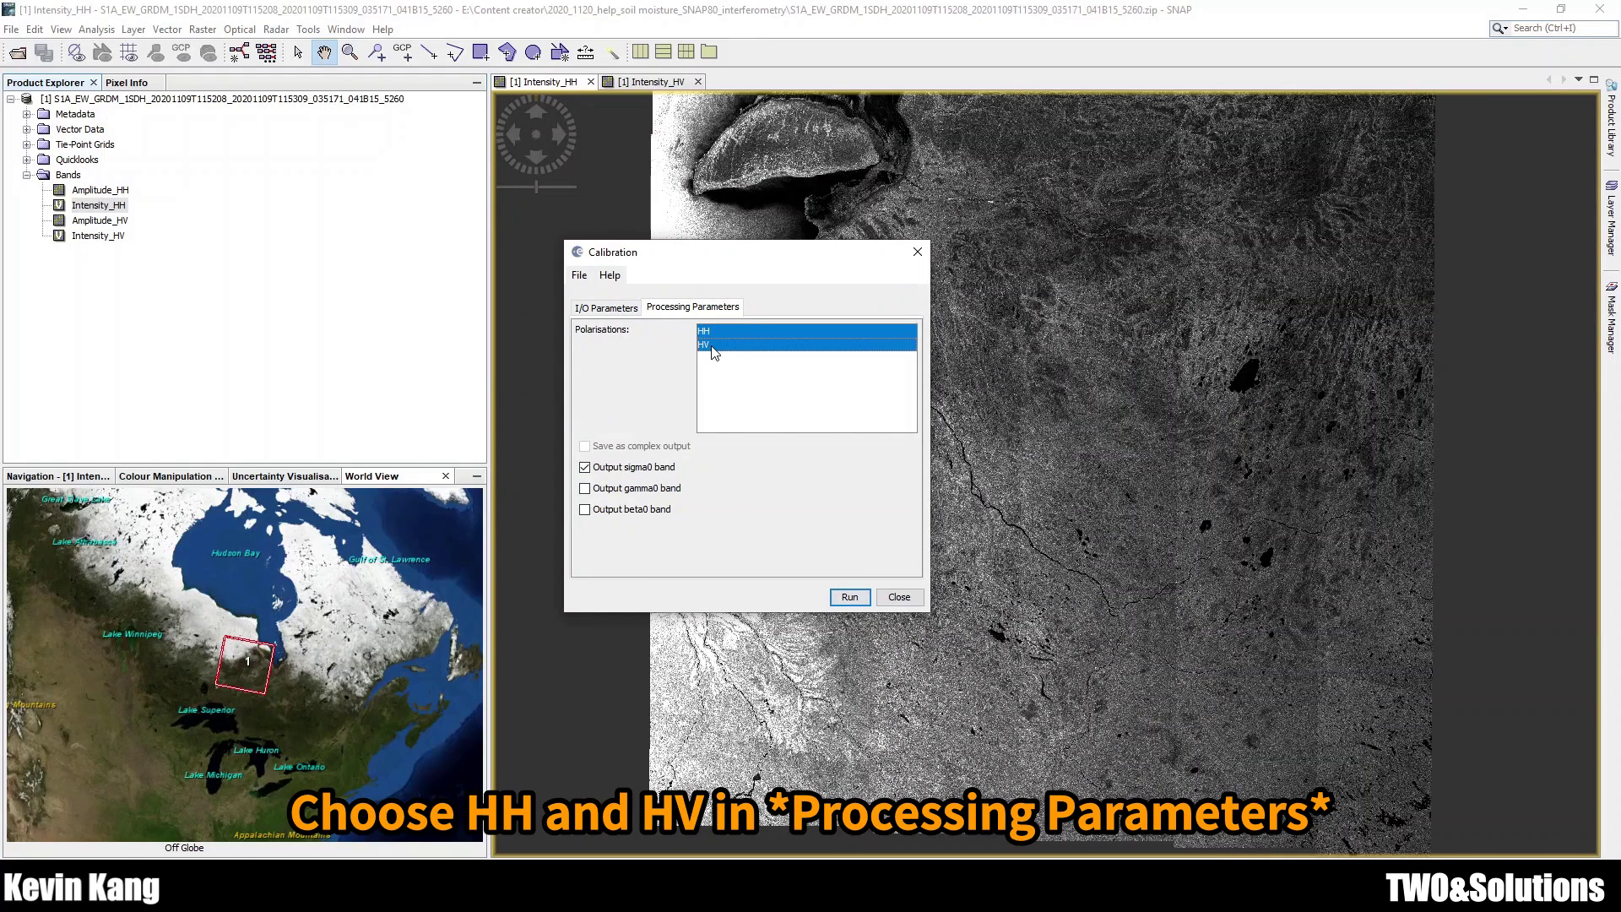
left_click(604, 312)
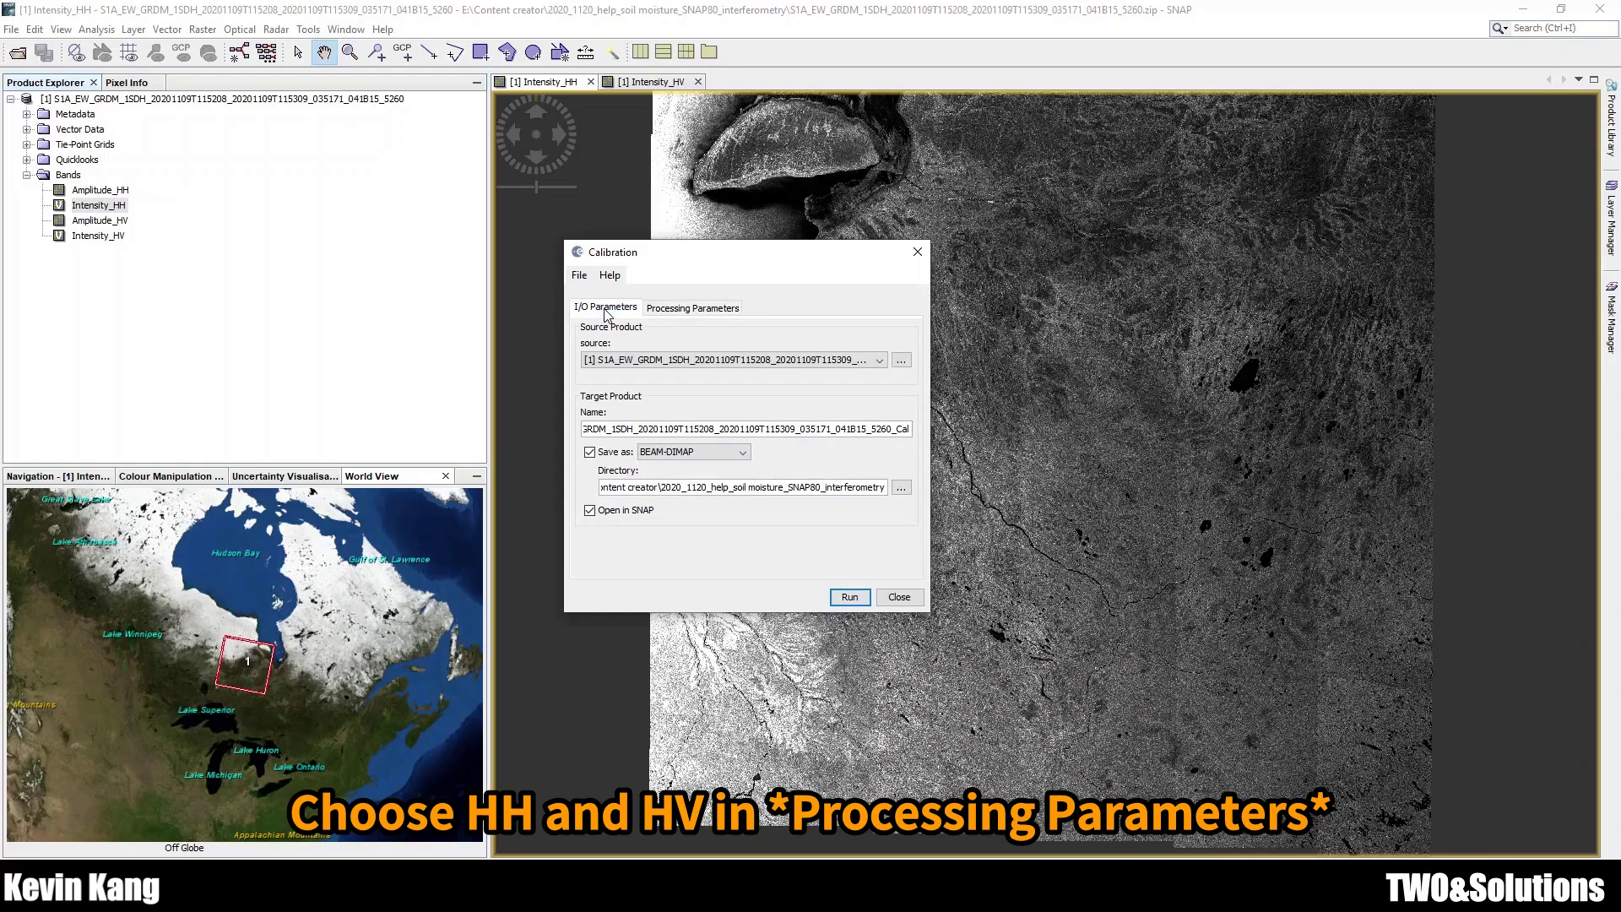
left_click(743, 453)
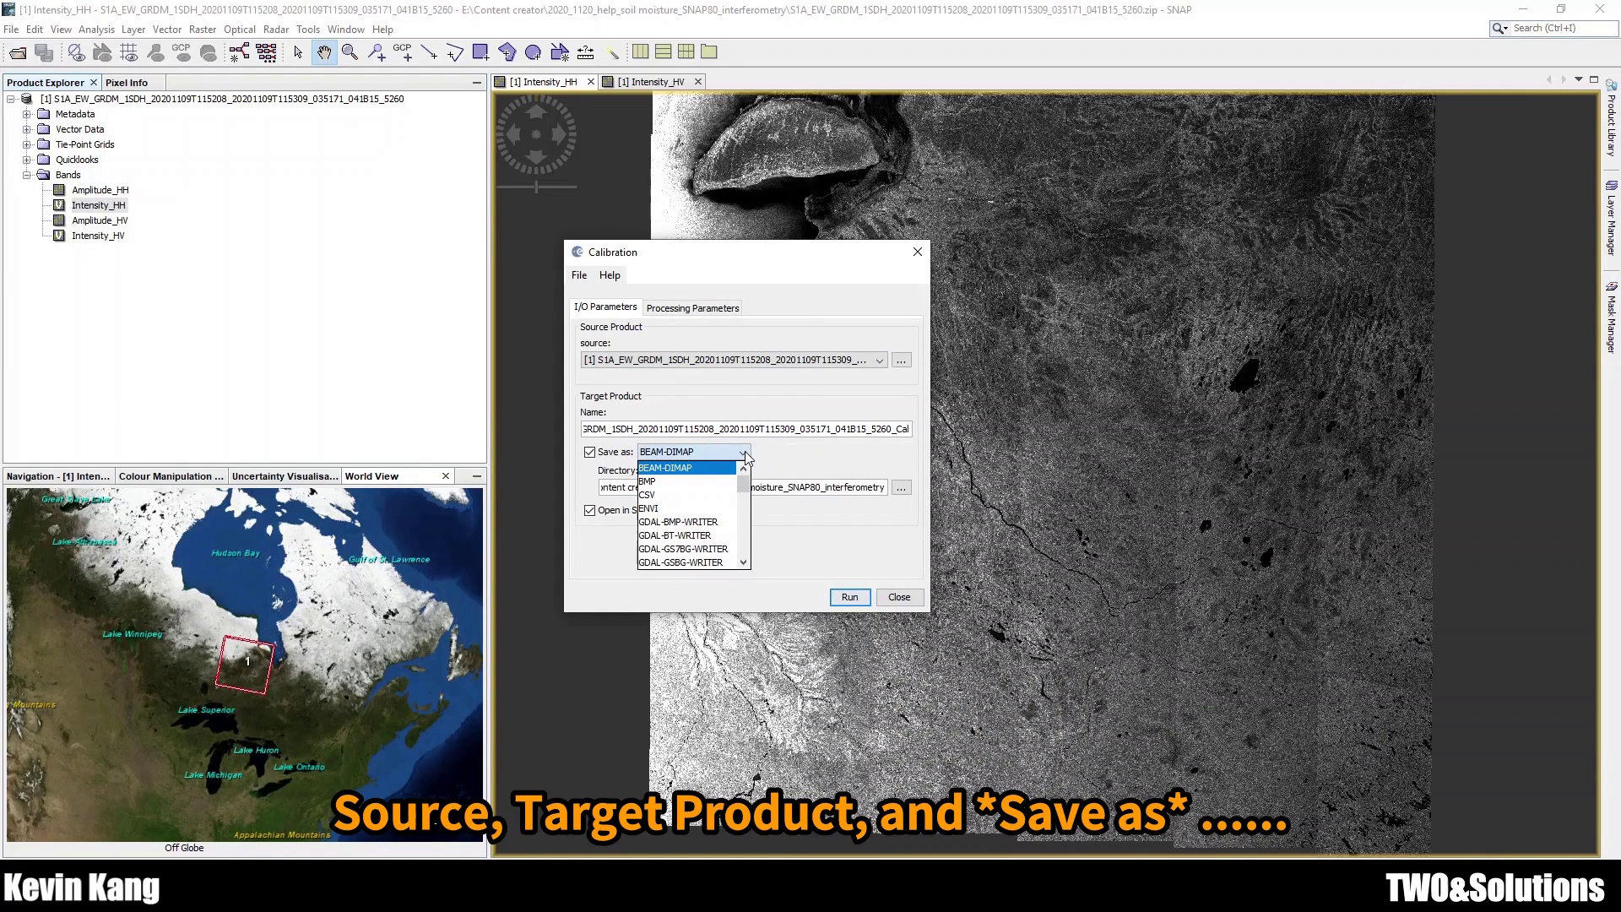
left_click(792, 451)
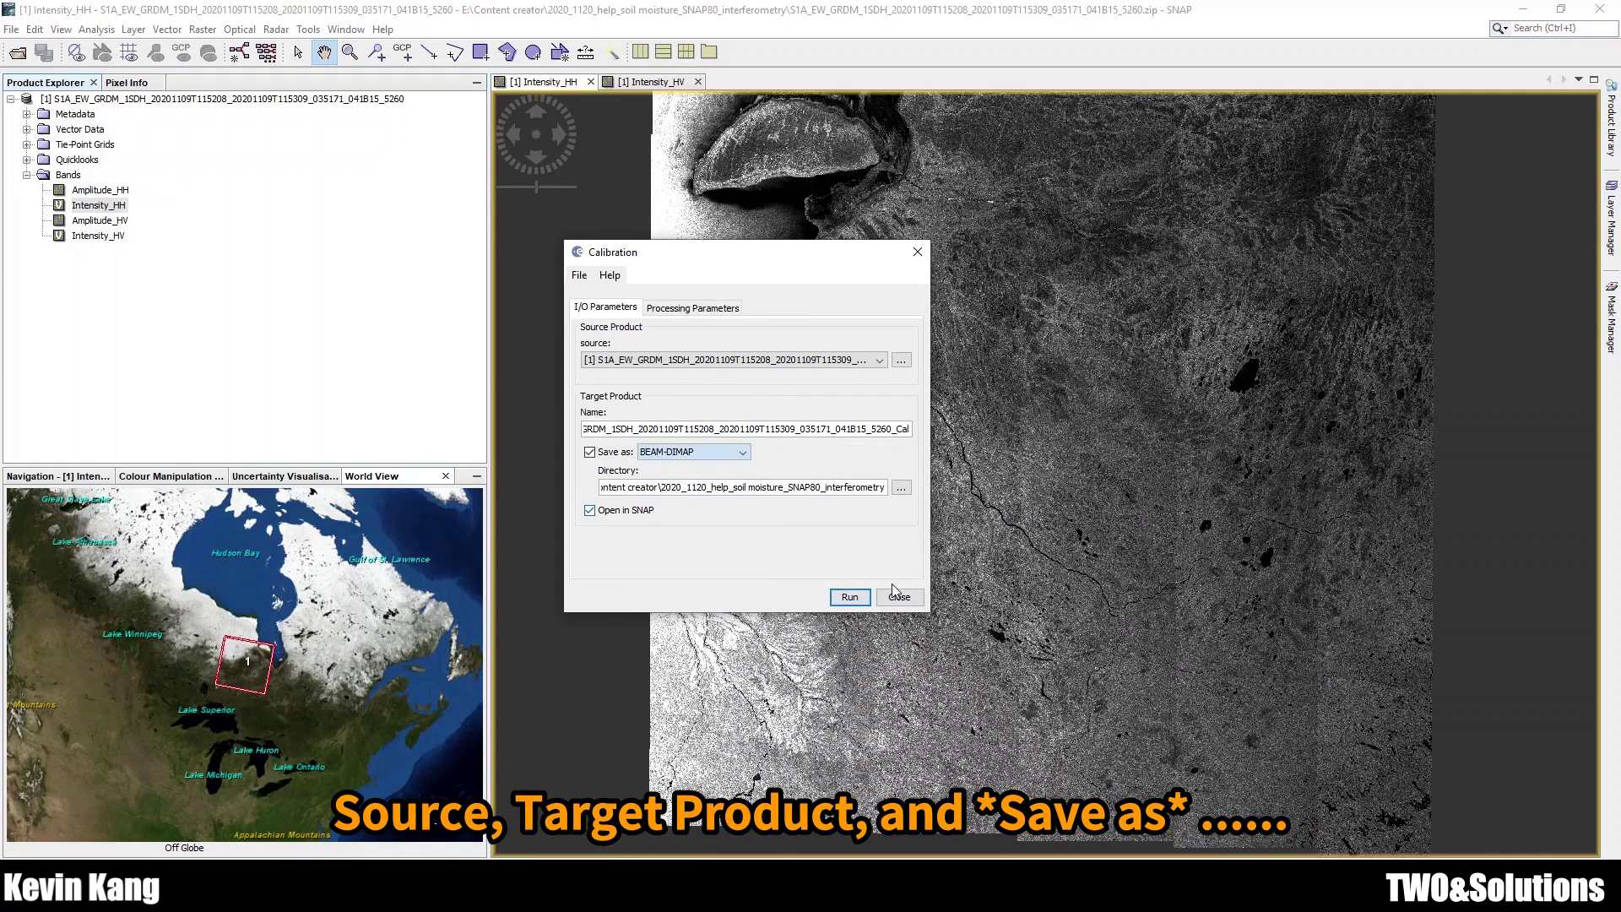
left_click(850, 597)
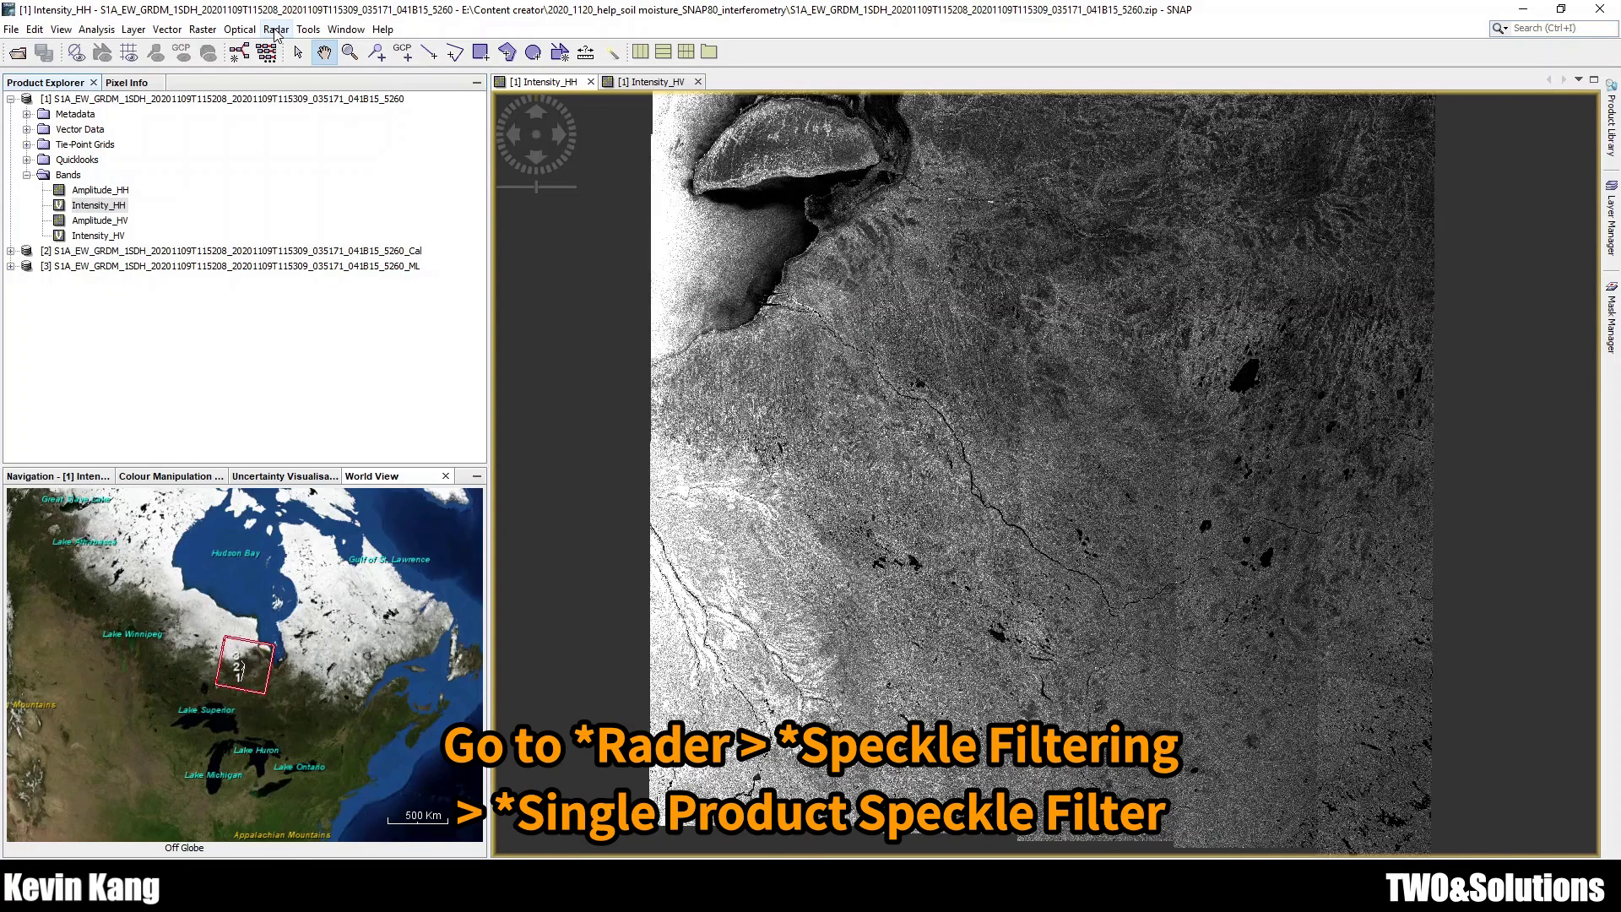
Open the Single Product Speckle Filter from the Radar menu
left_click(276, 31)
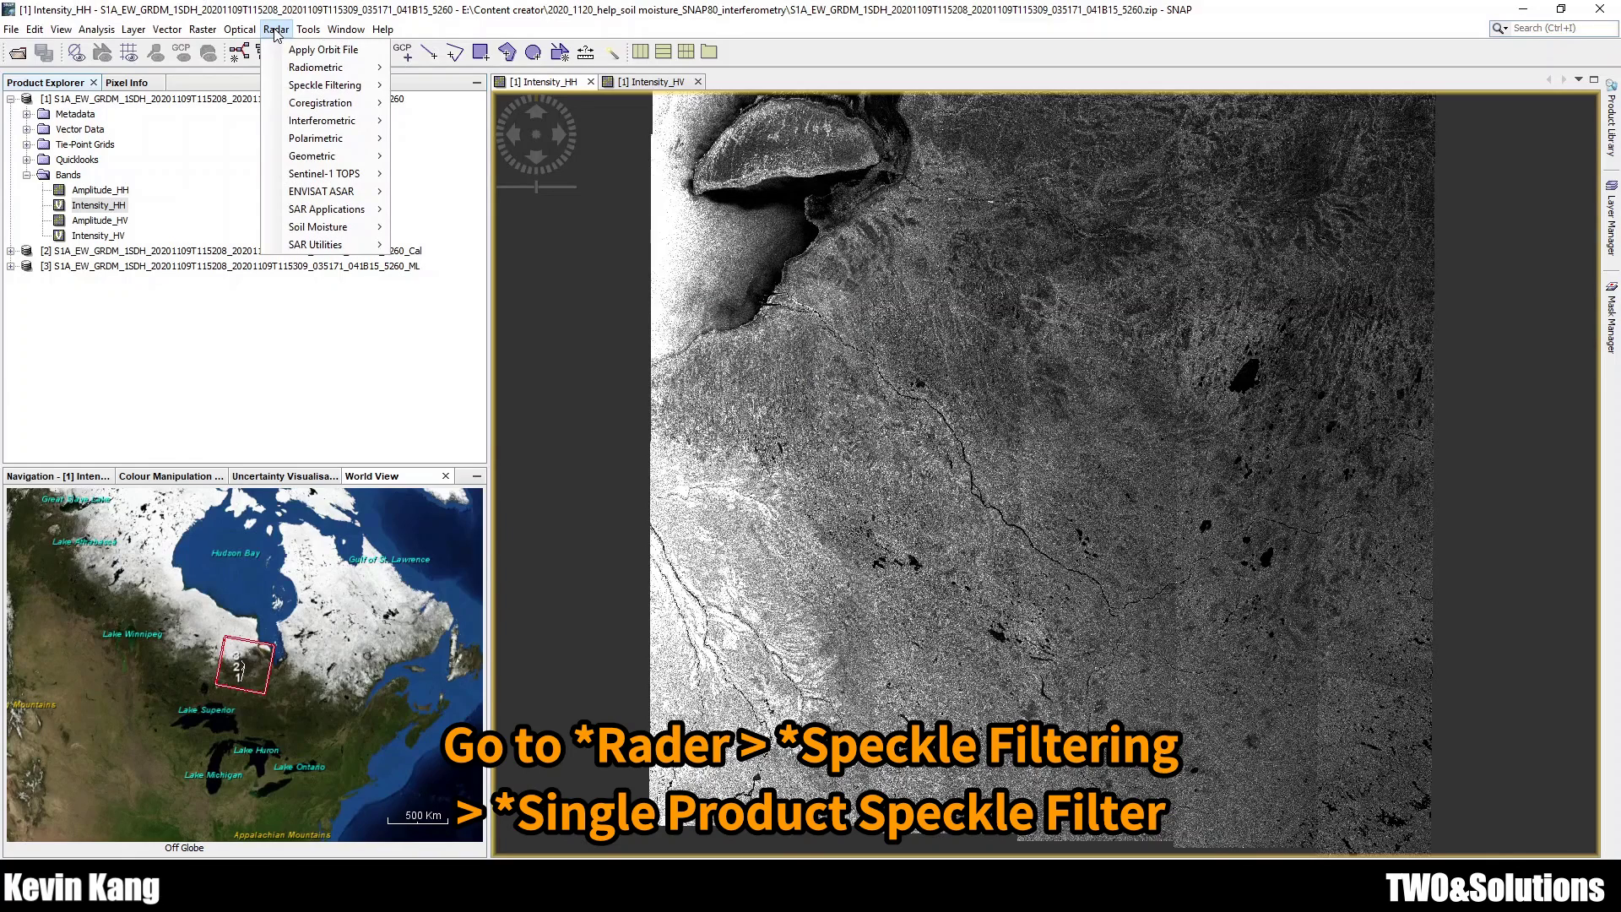
mouse_move(329, 88)
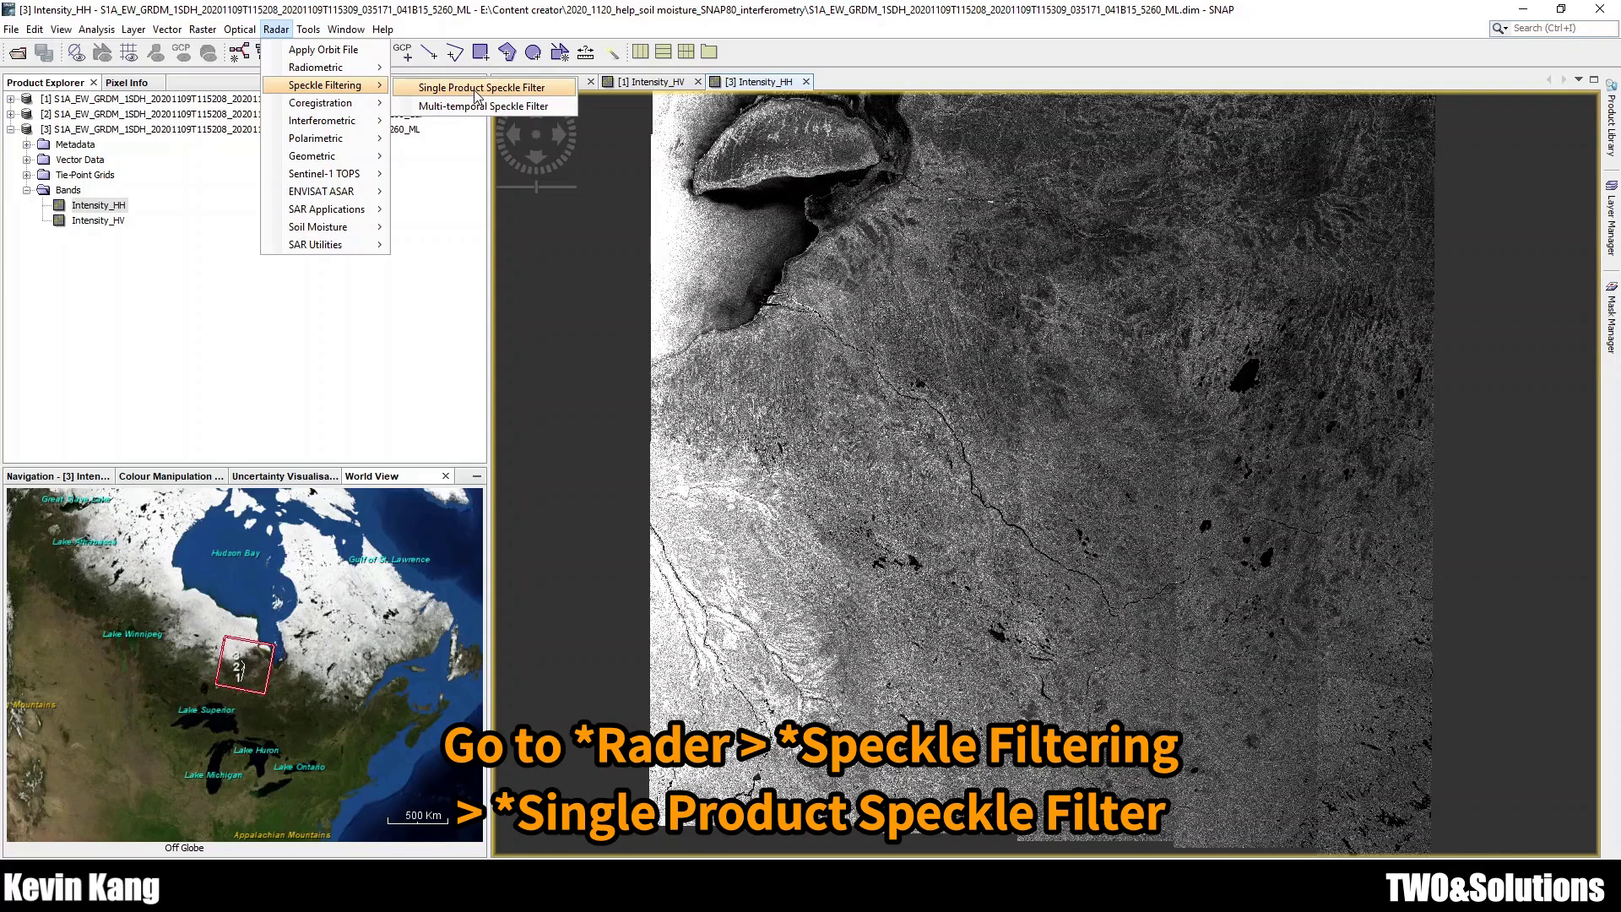
left_click(518, 93)
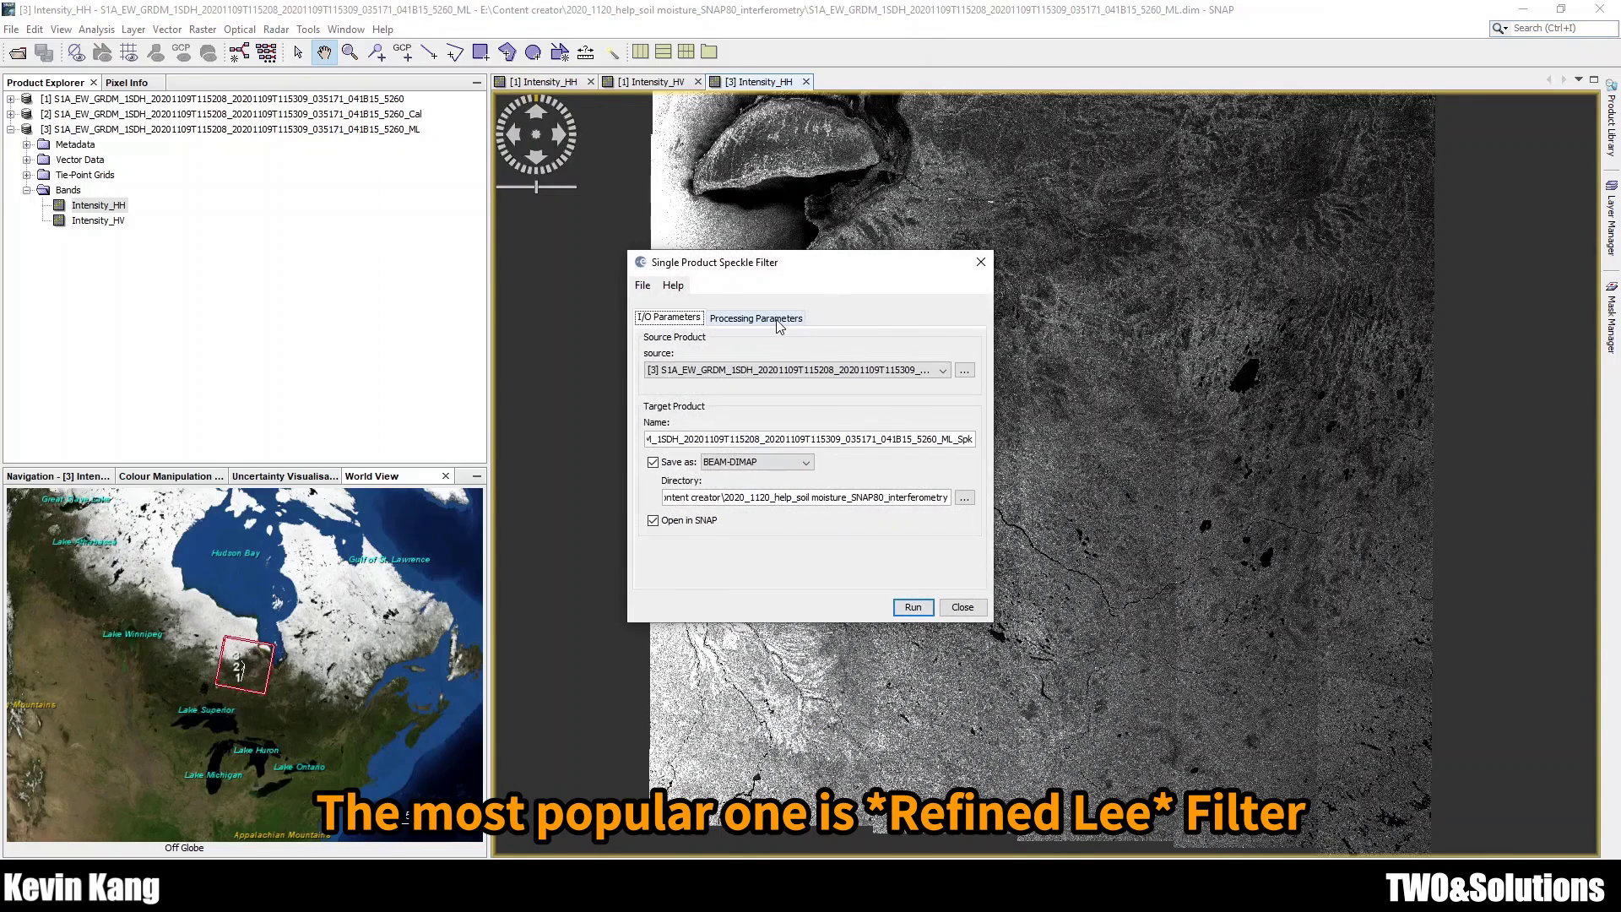
Run a Refined Lee filter on both the Intensity_HH and Intensity_HV bands
left_click(775, 322)
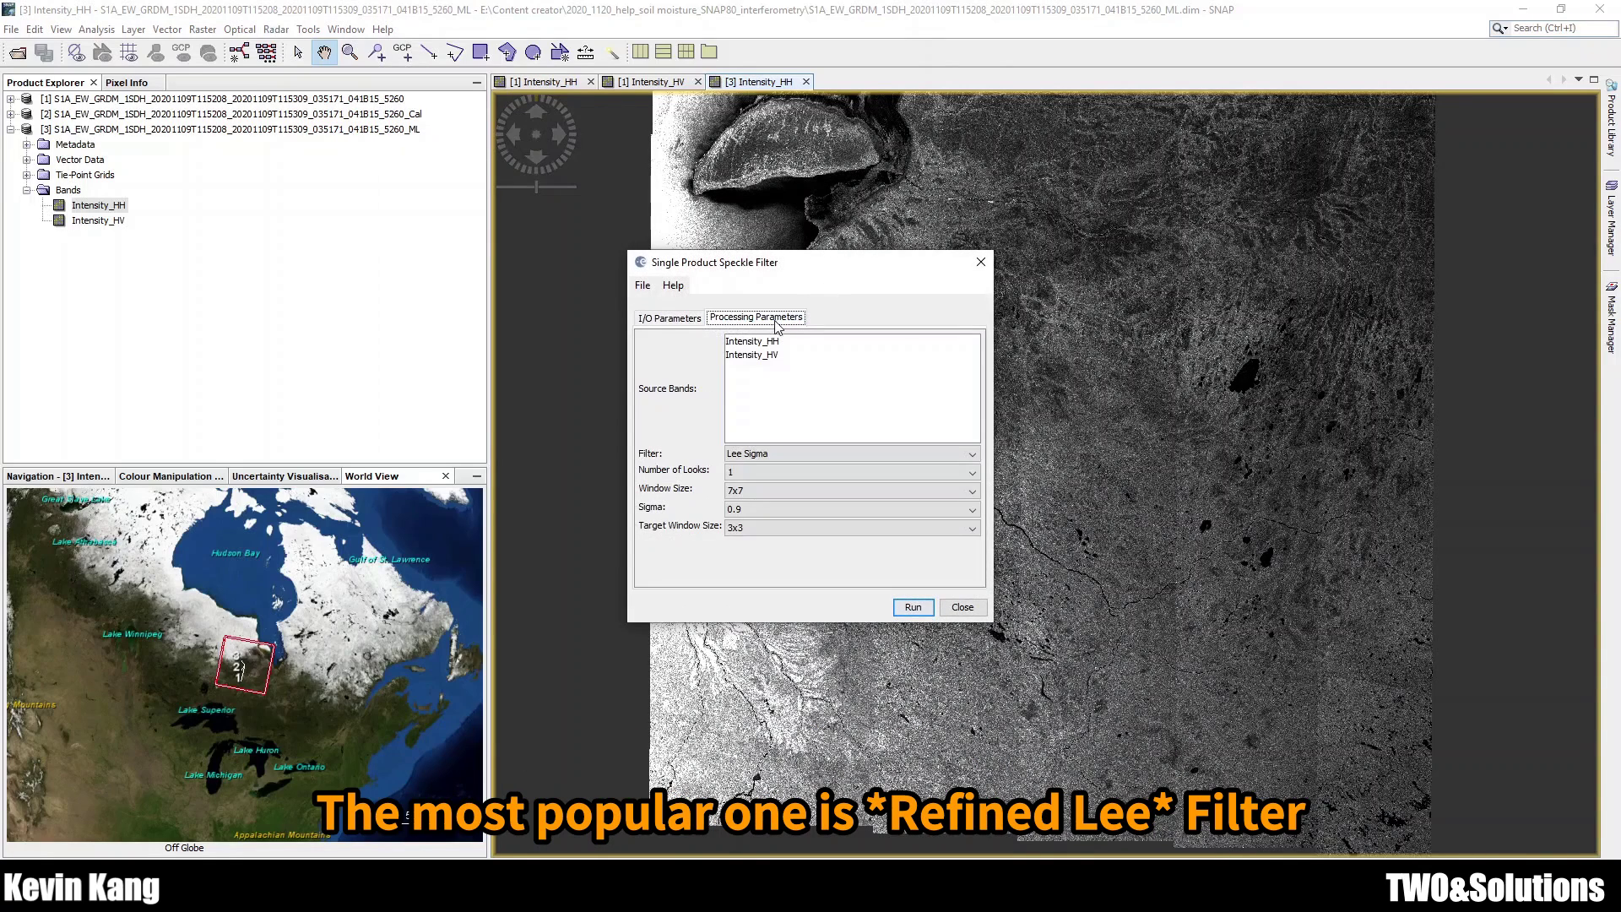
left_click(975, 454)
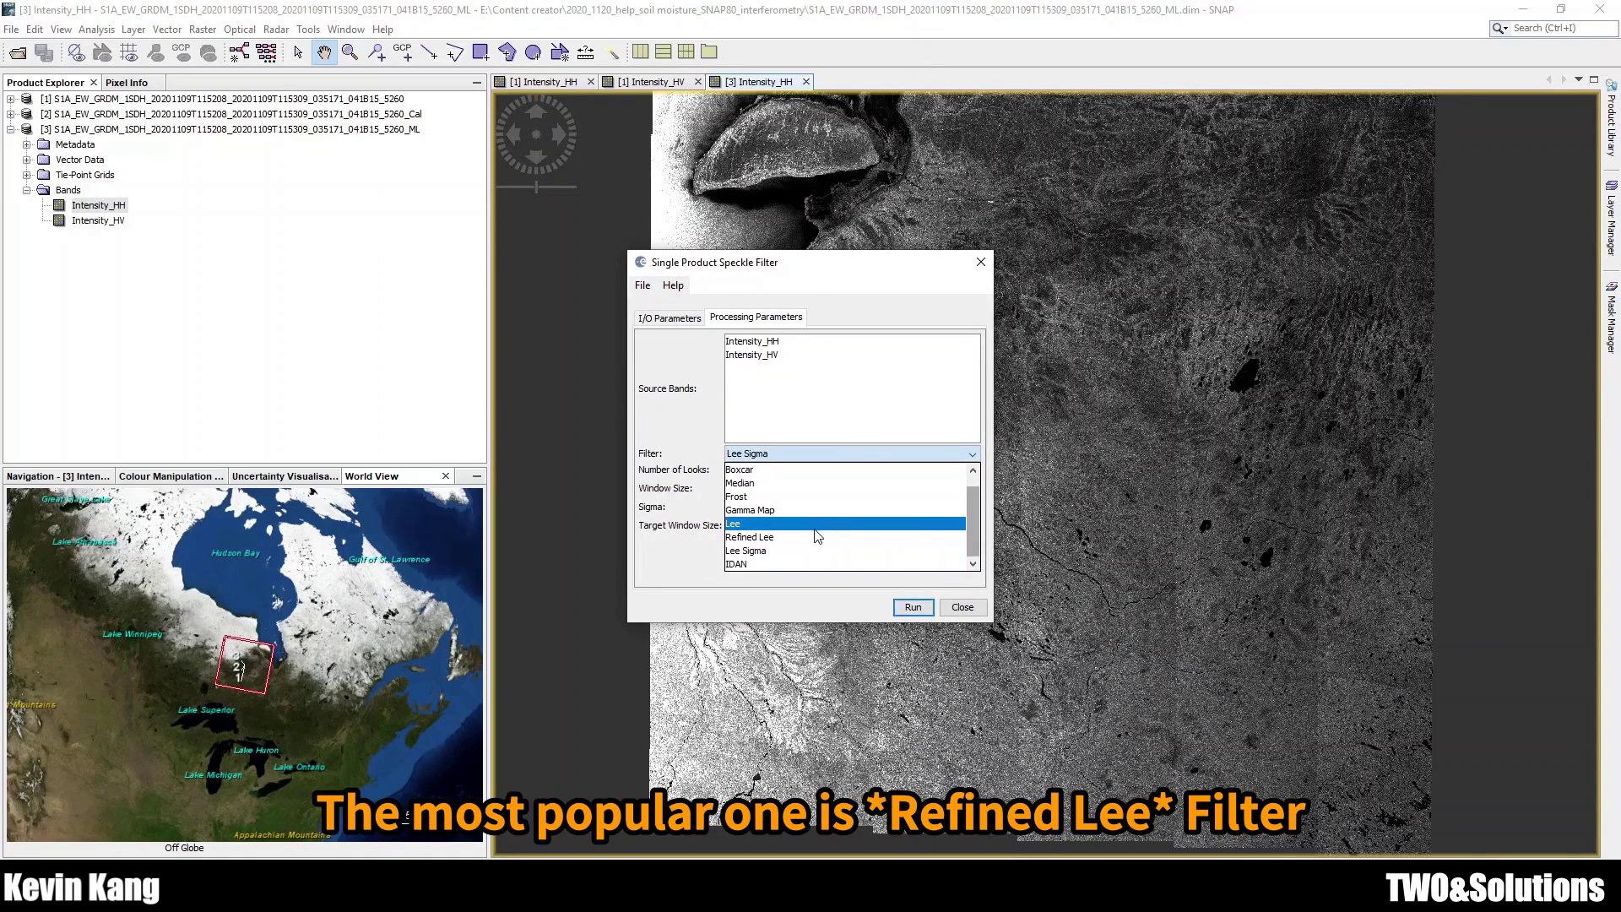
left_click(791, 542)
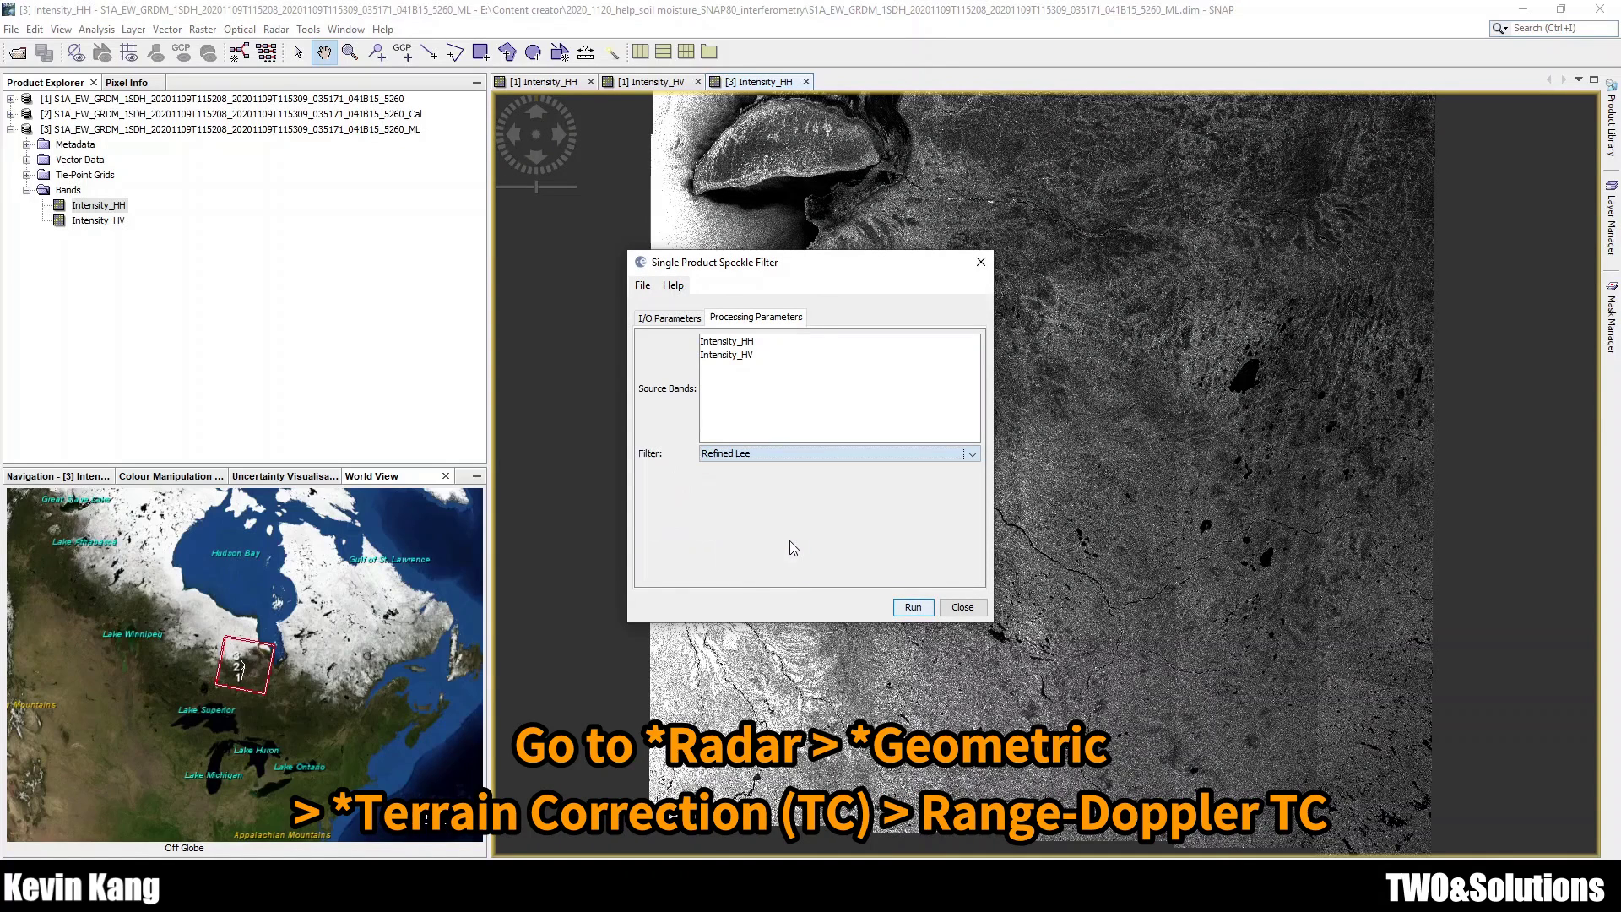
left_click(743, 353, "shift")
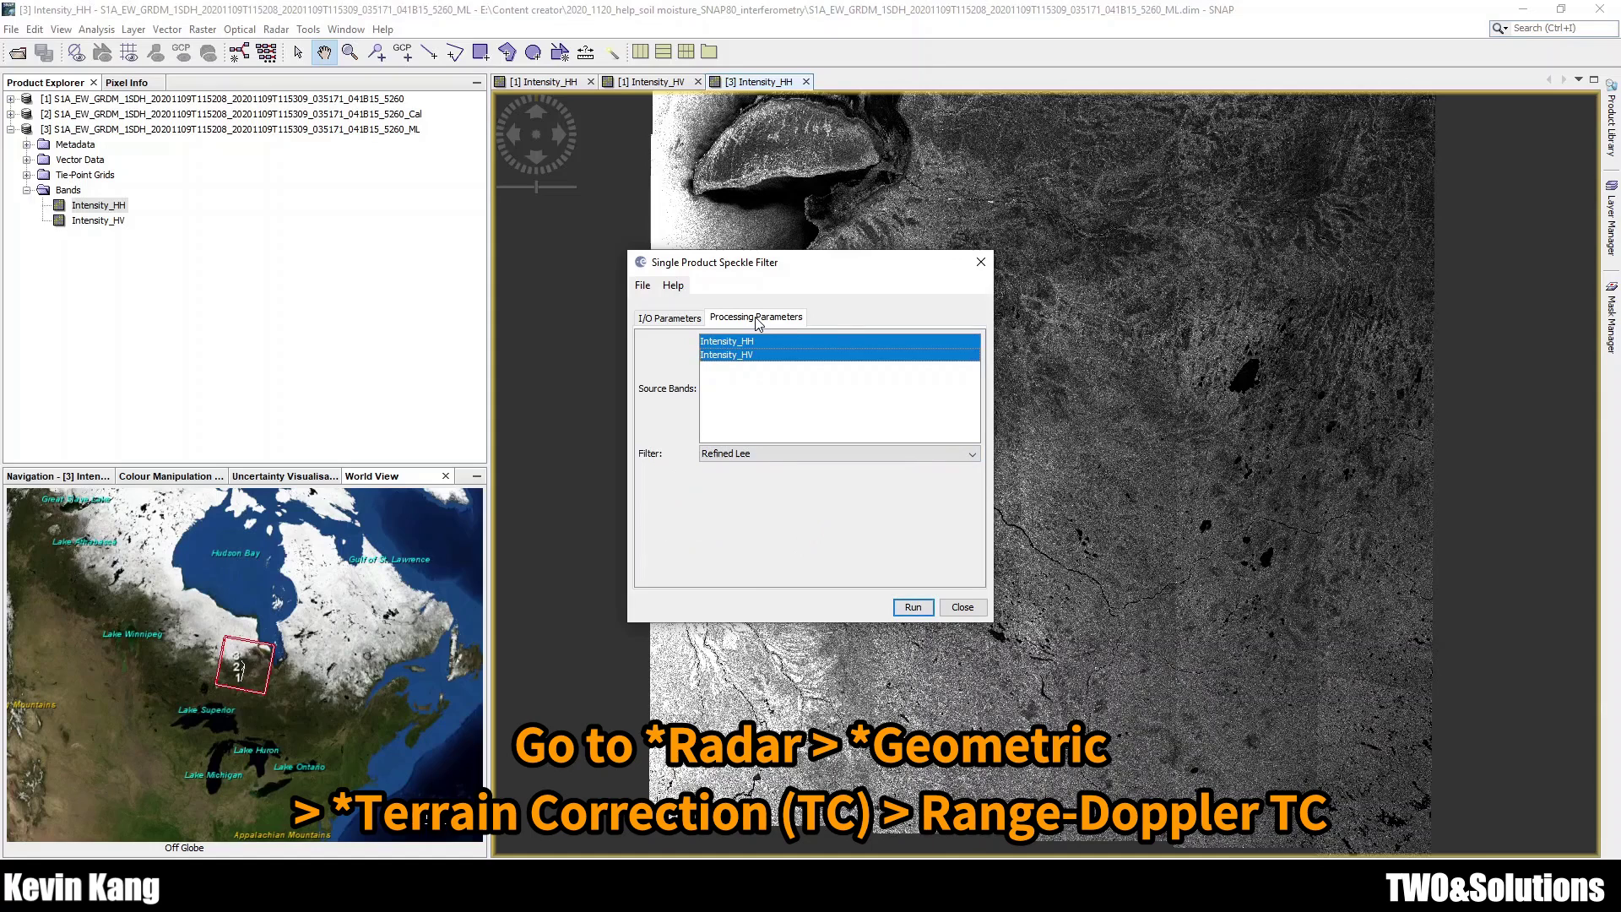
left_click(670, 319)
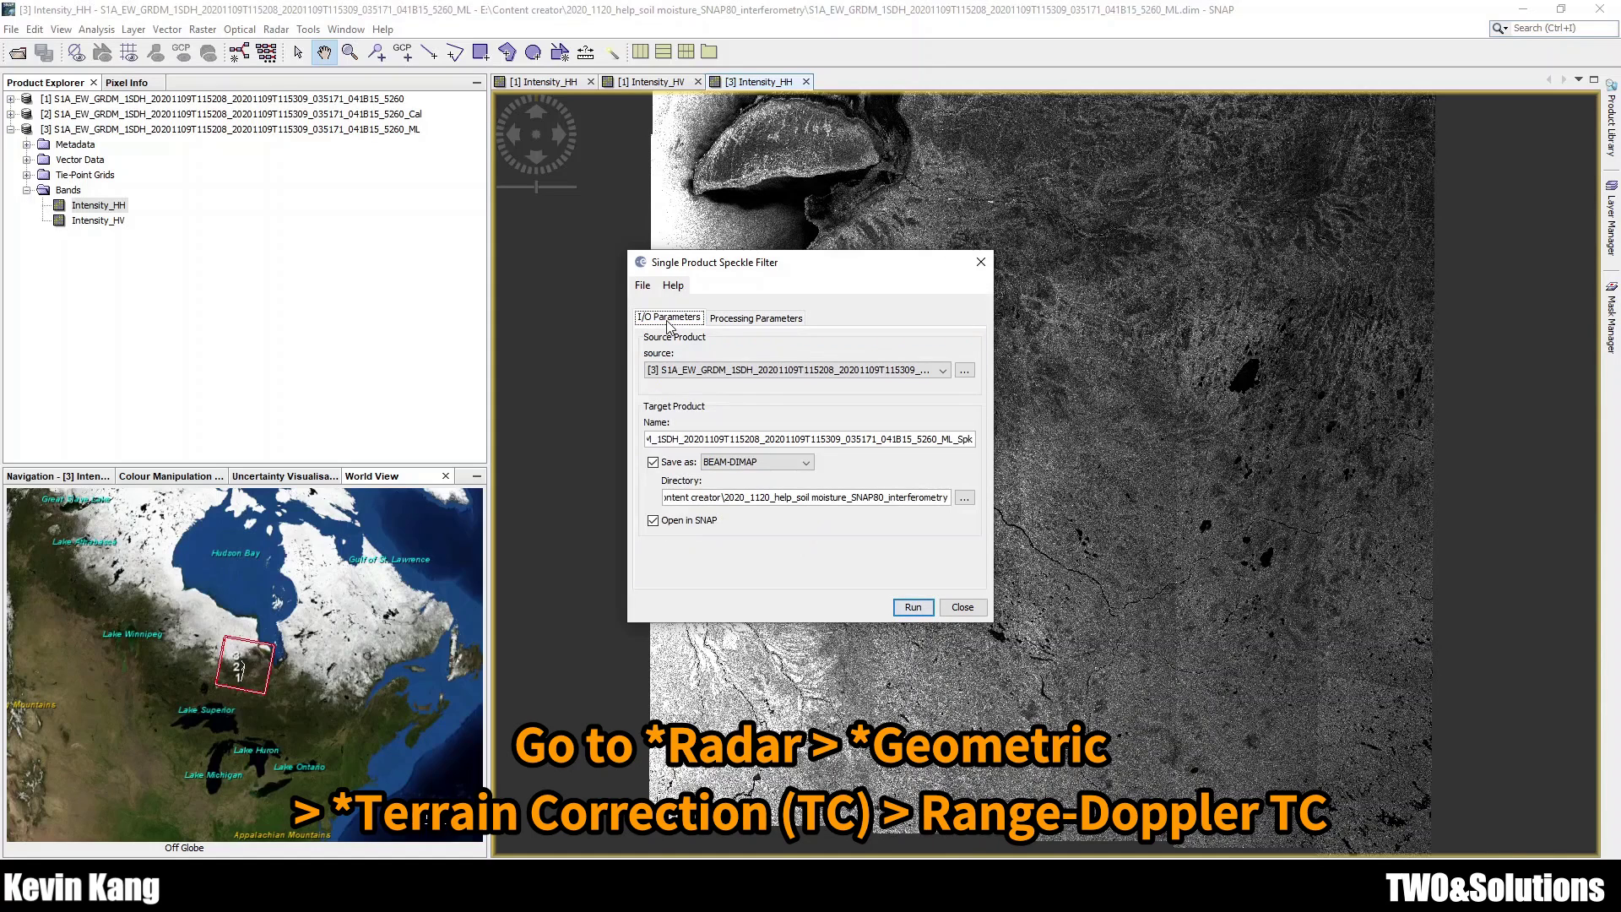
left_click(920, 608)
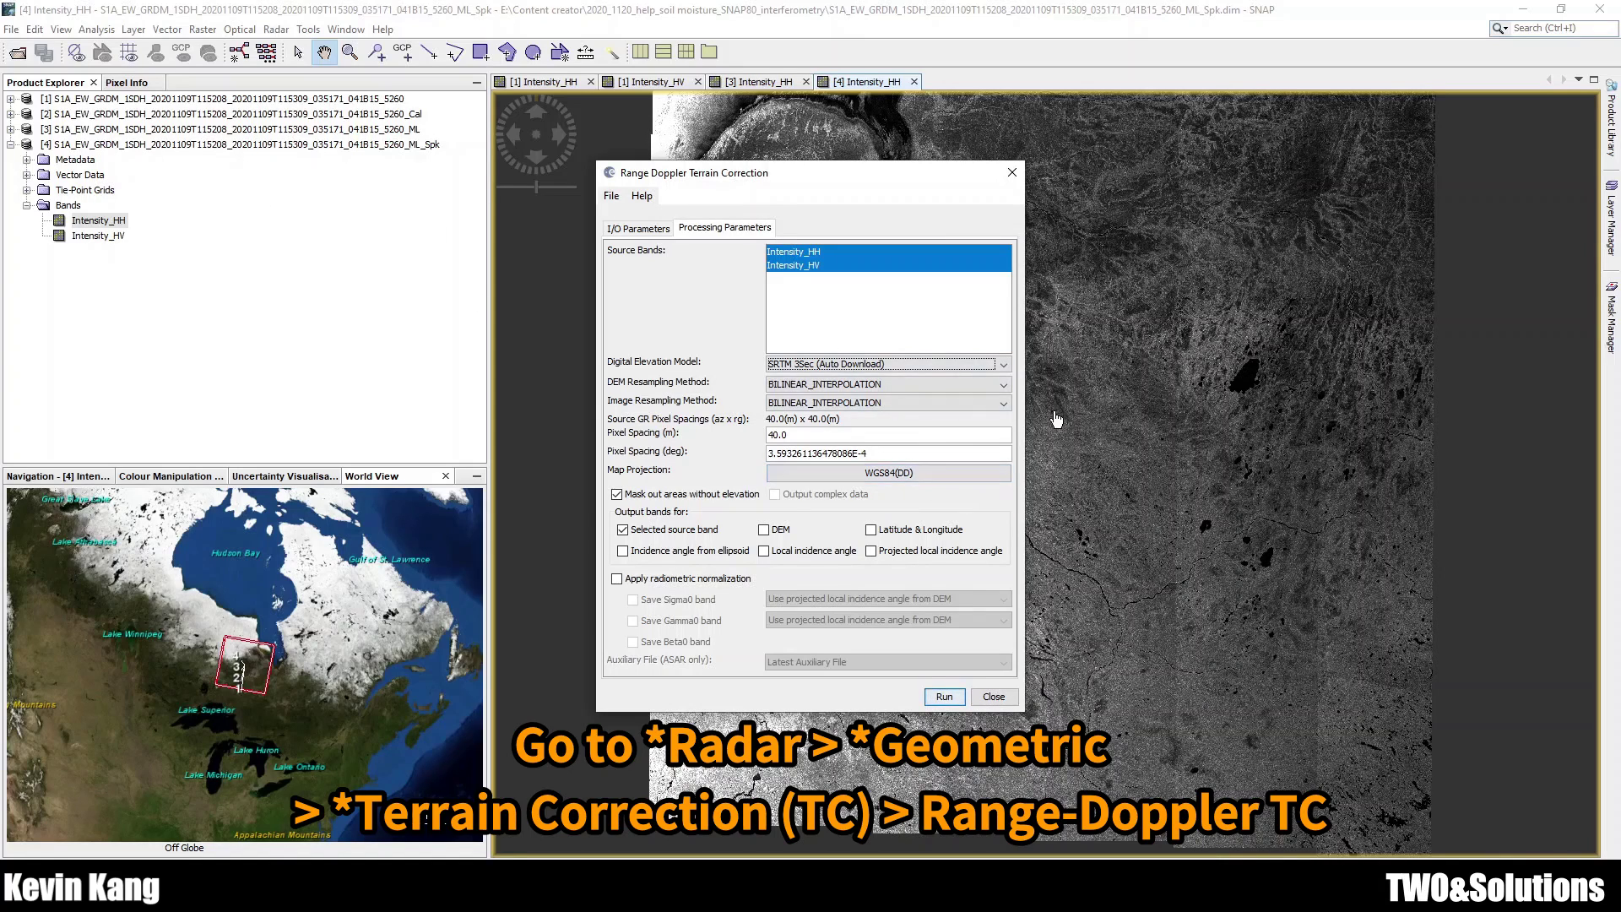
Run Range Doppler Terrain Correction with SRTM 3Sec DEM at 40 m spacing, then close it
left_click(947, 698)
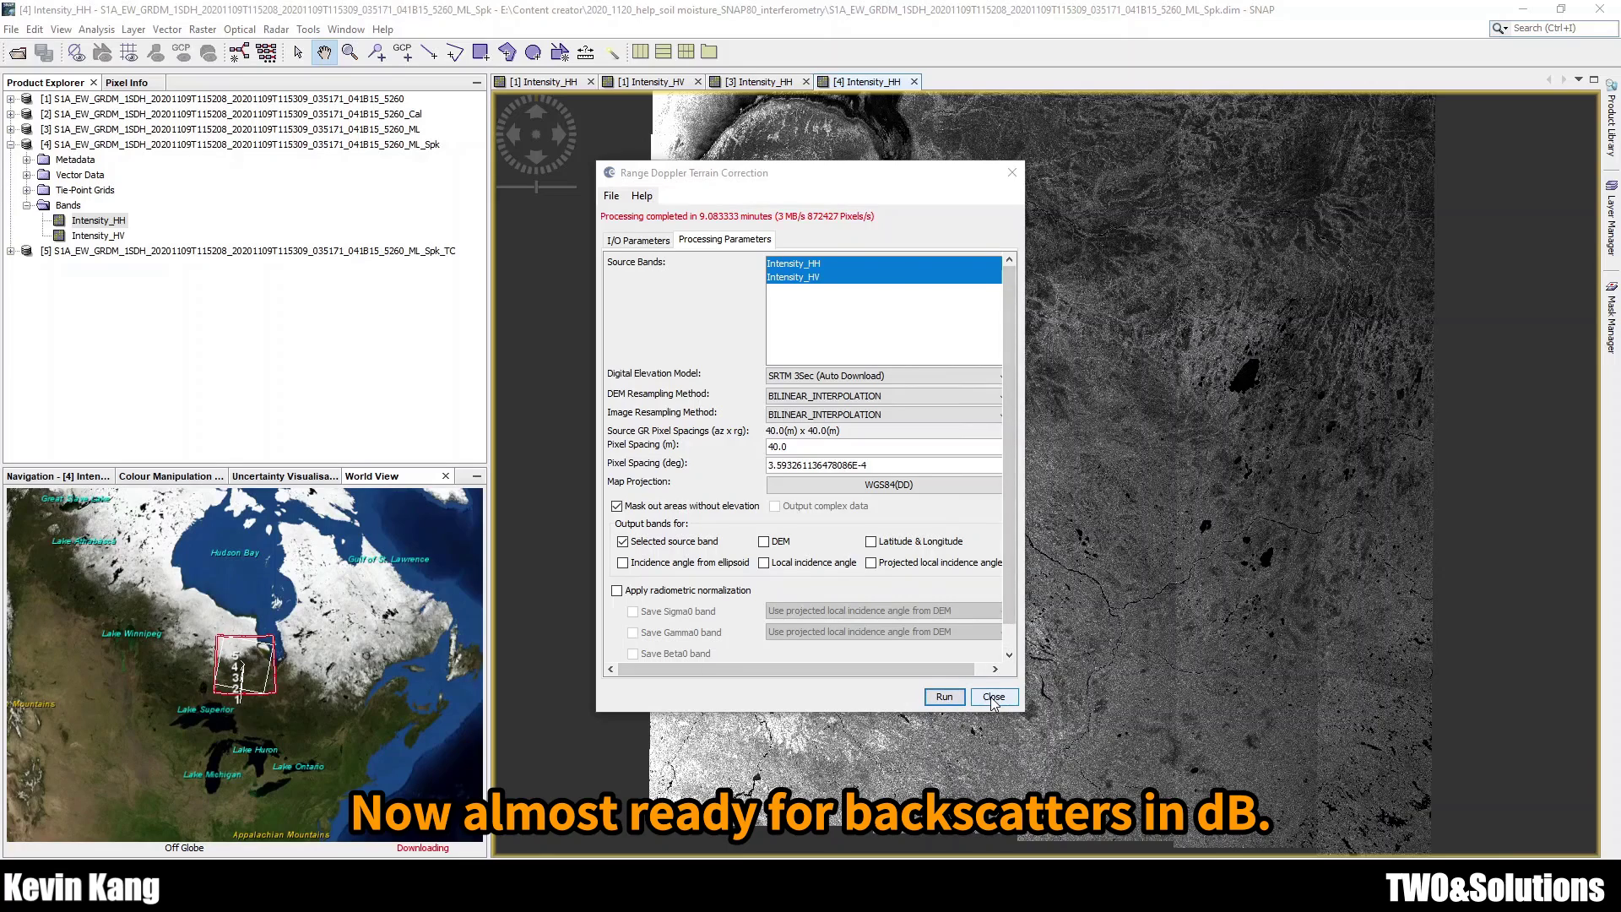
left_click(992, 697)
Display Intensity_HH from terrain-corrected product [5] and choose Linear to/from dB on it
left_click(10, 146)
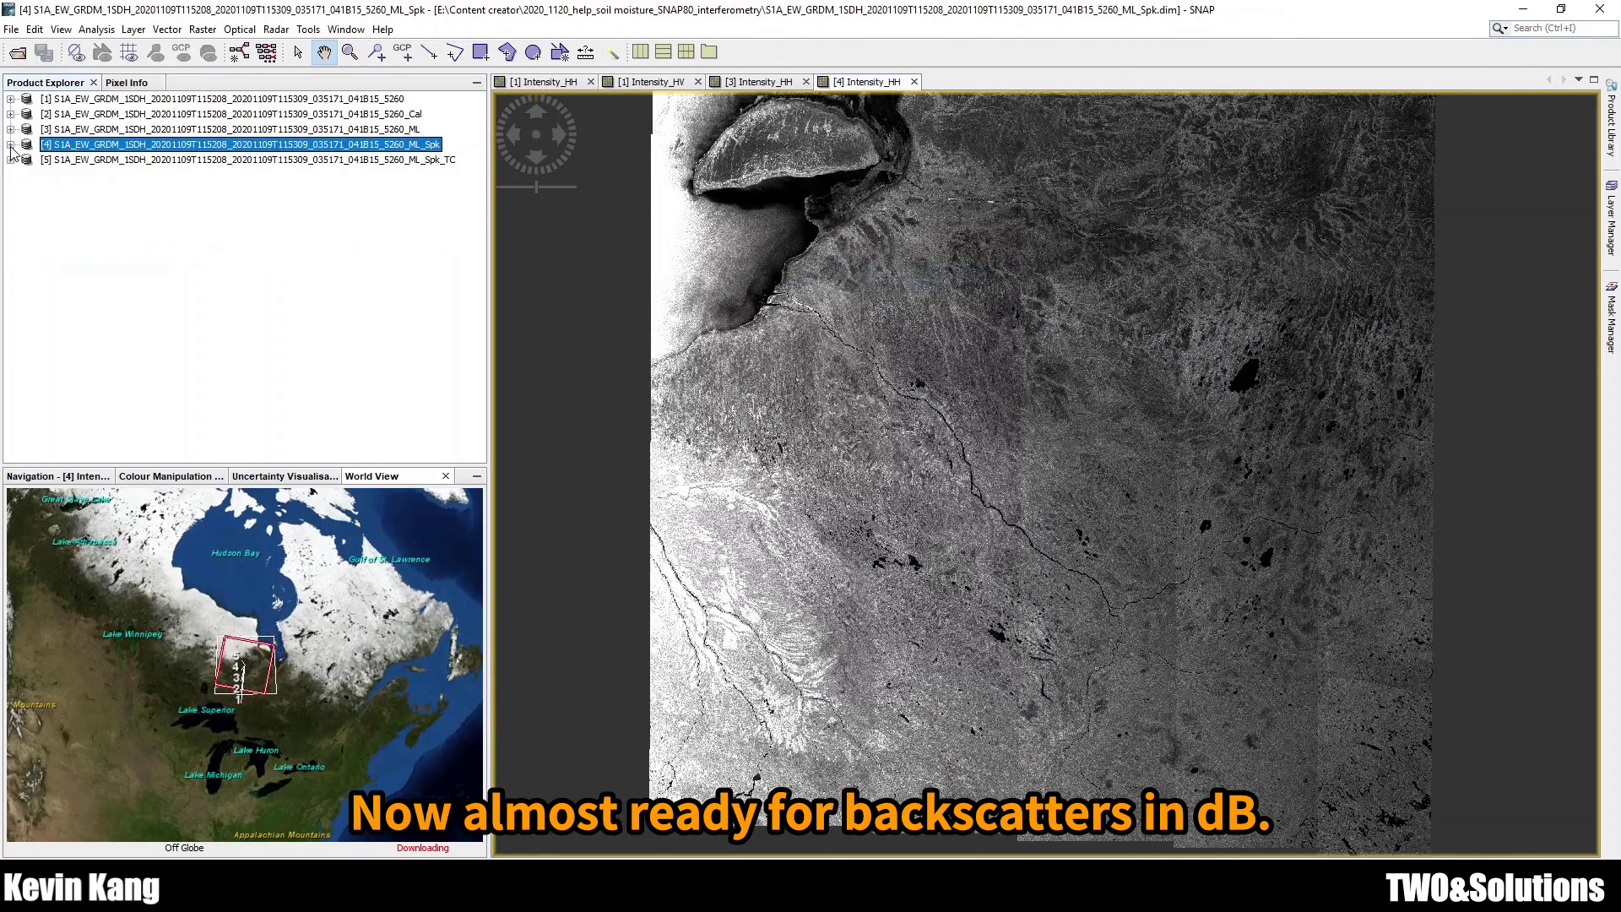
left_click(10, 159)
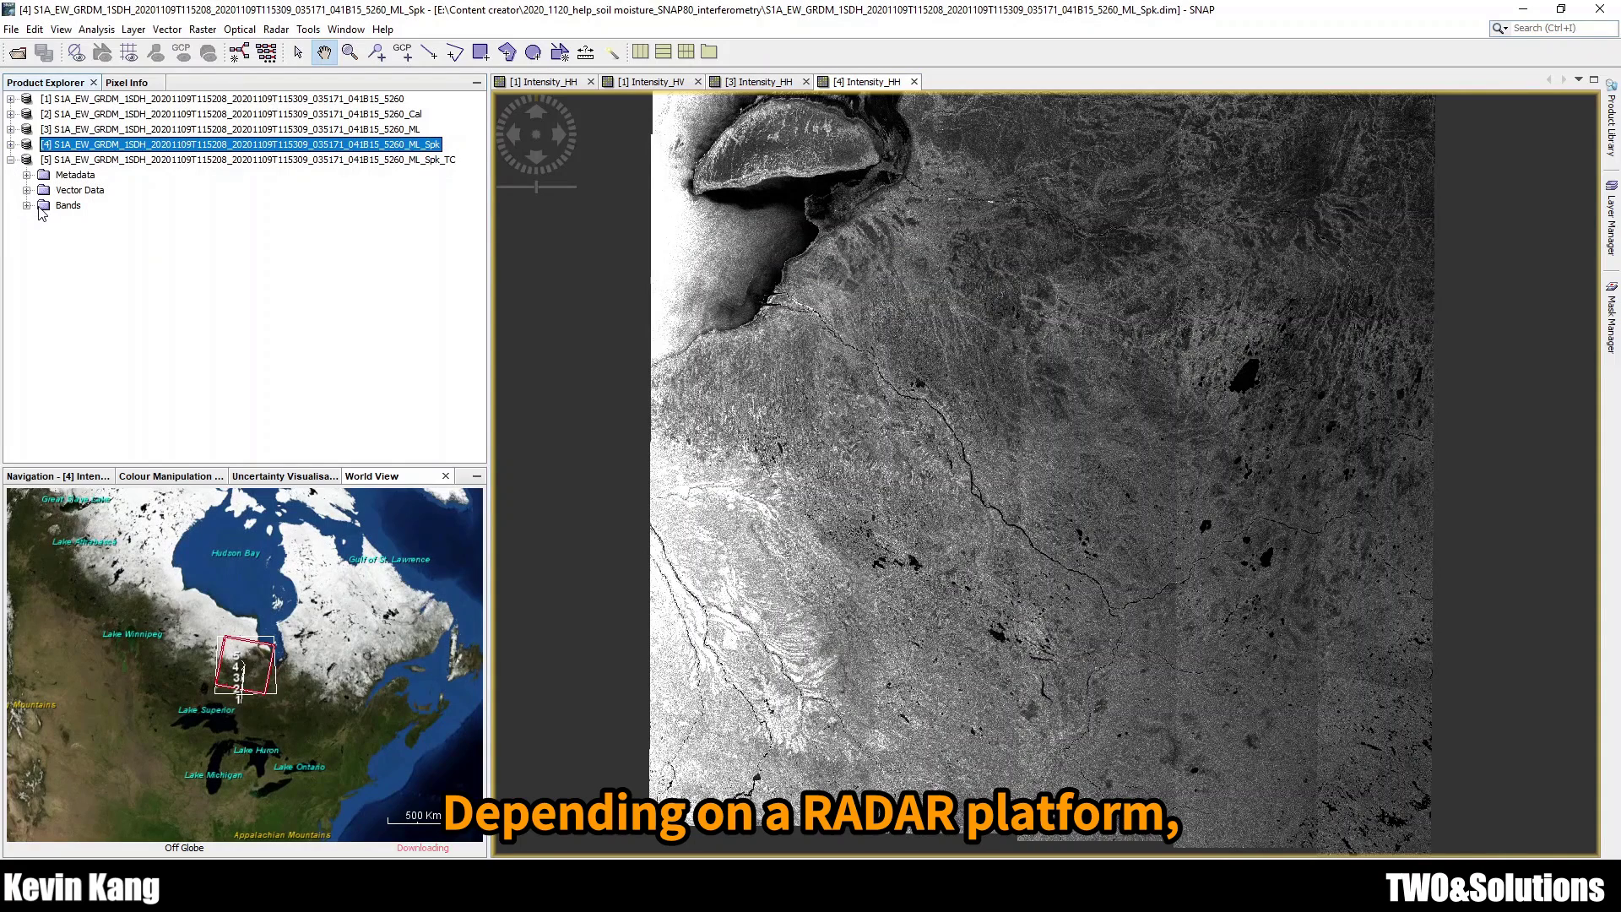
left_click(26, 205)
left_click(85, 221)
double_click(84, 221)
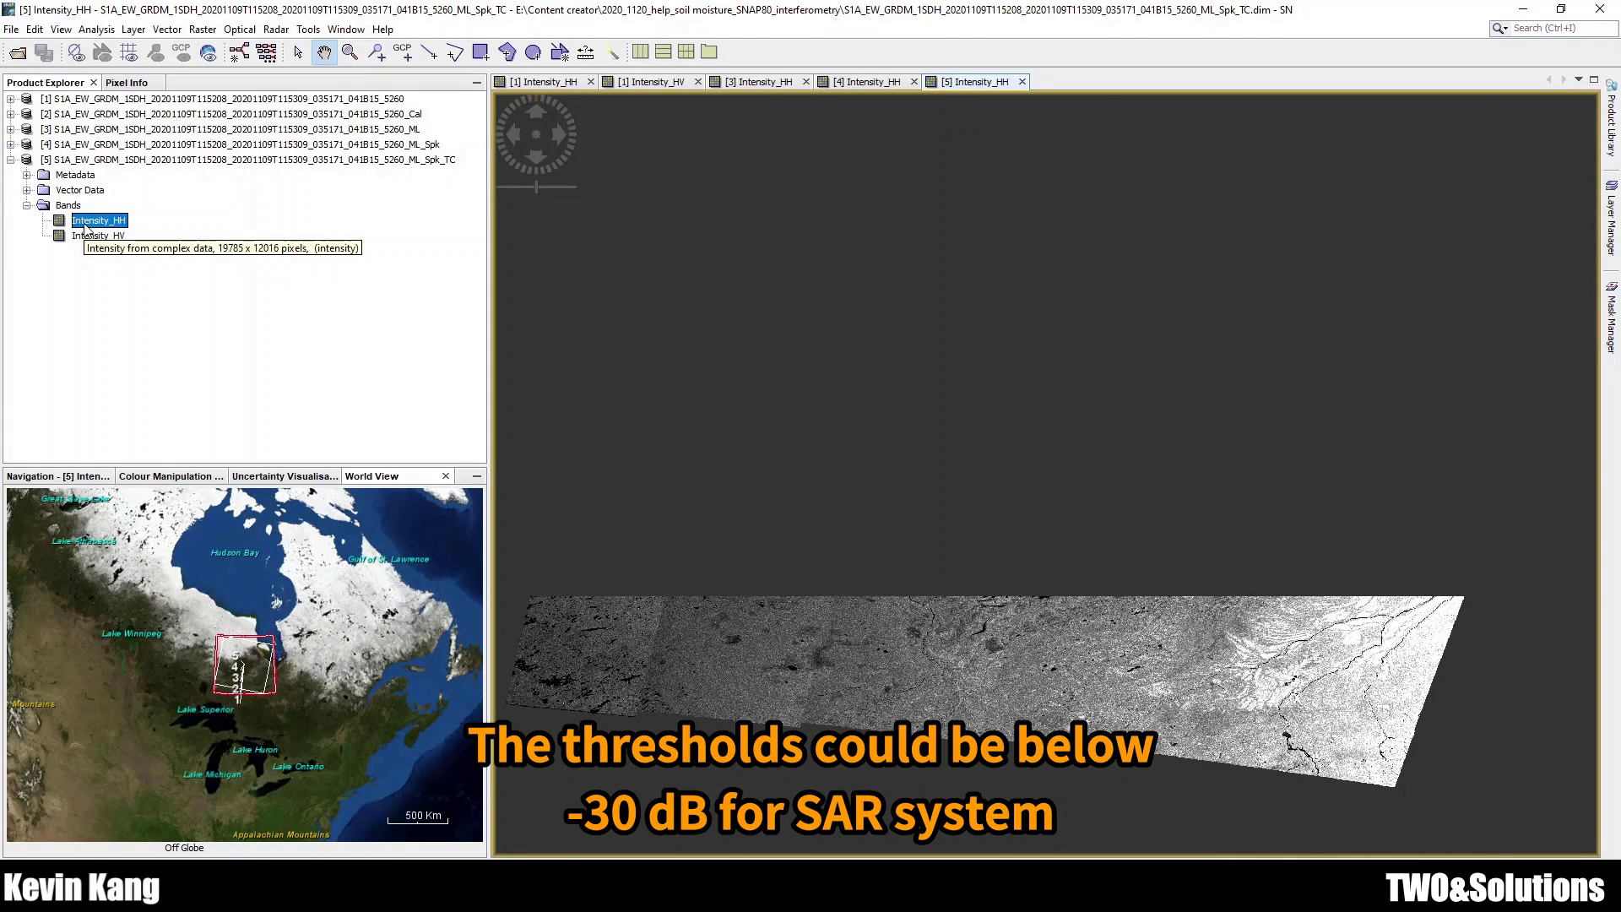
right_click(84, 227)
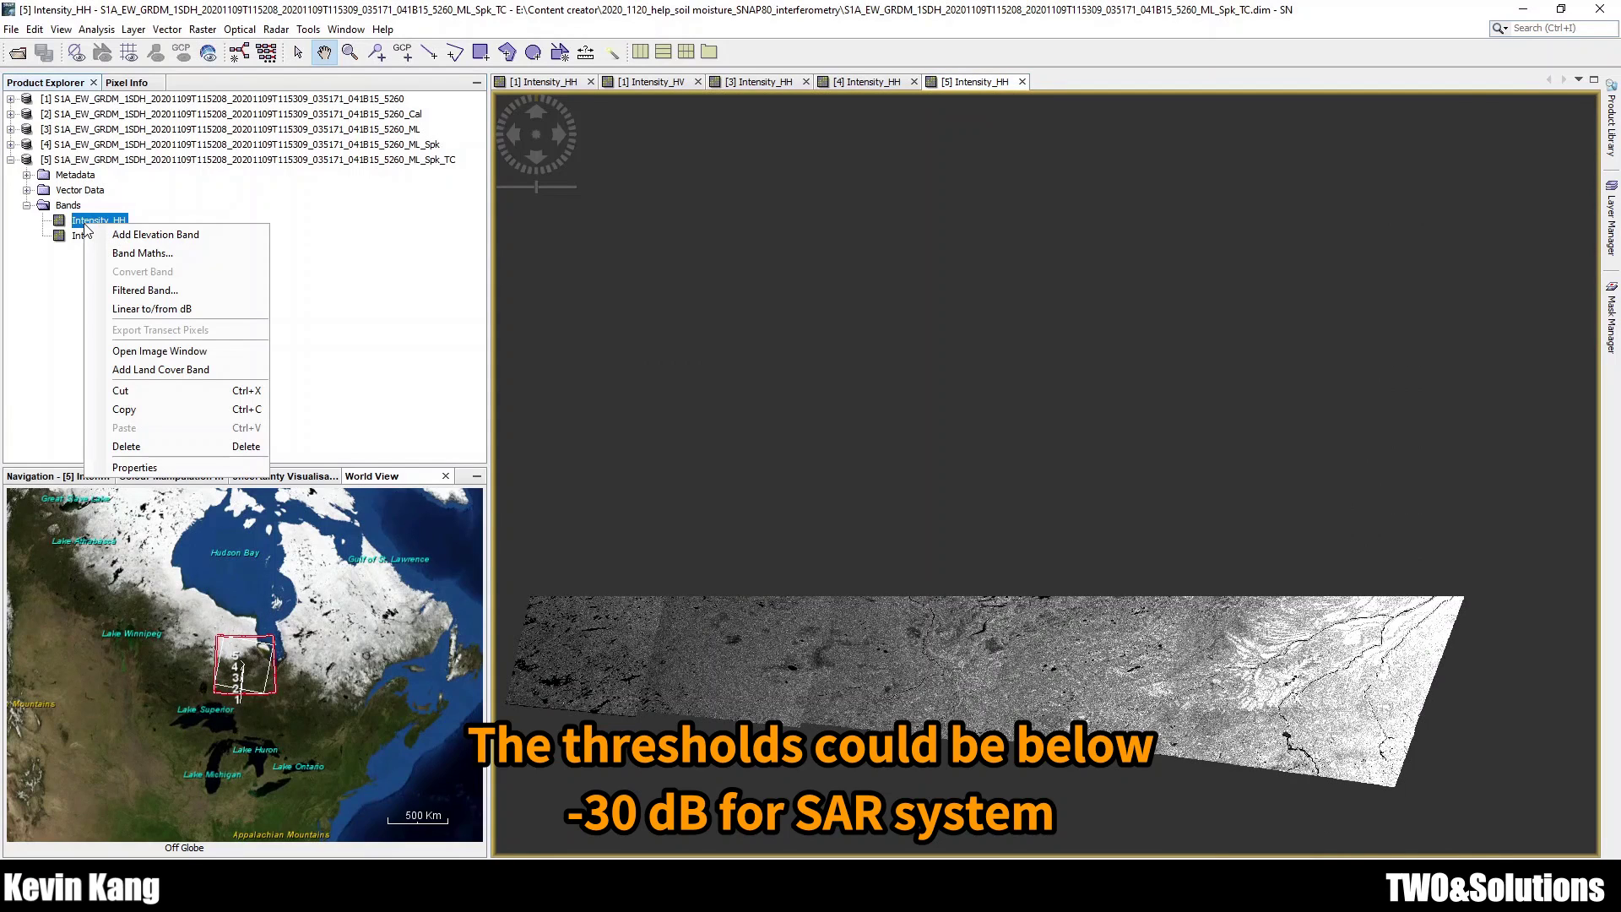
left_click(133, 308)
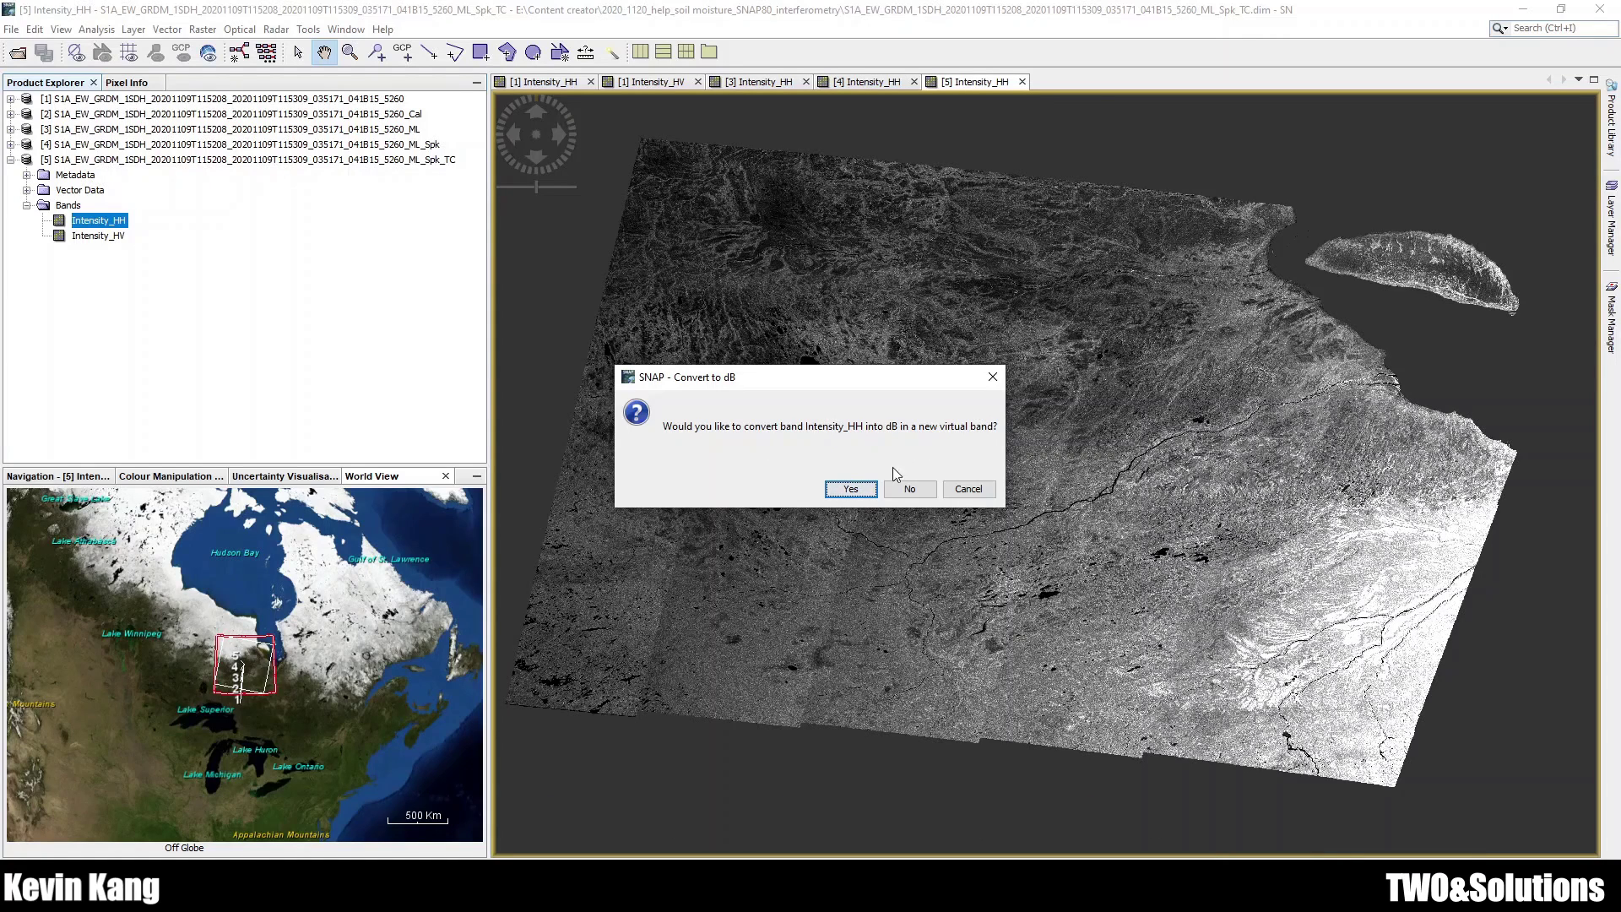
Confirm the dB virtual band, display Intensity_HH_db, and bring up the pixel information panel
left_click(850, 489)
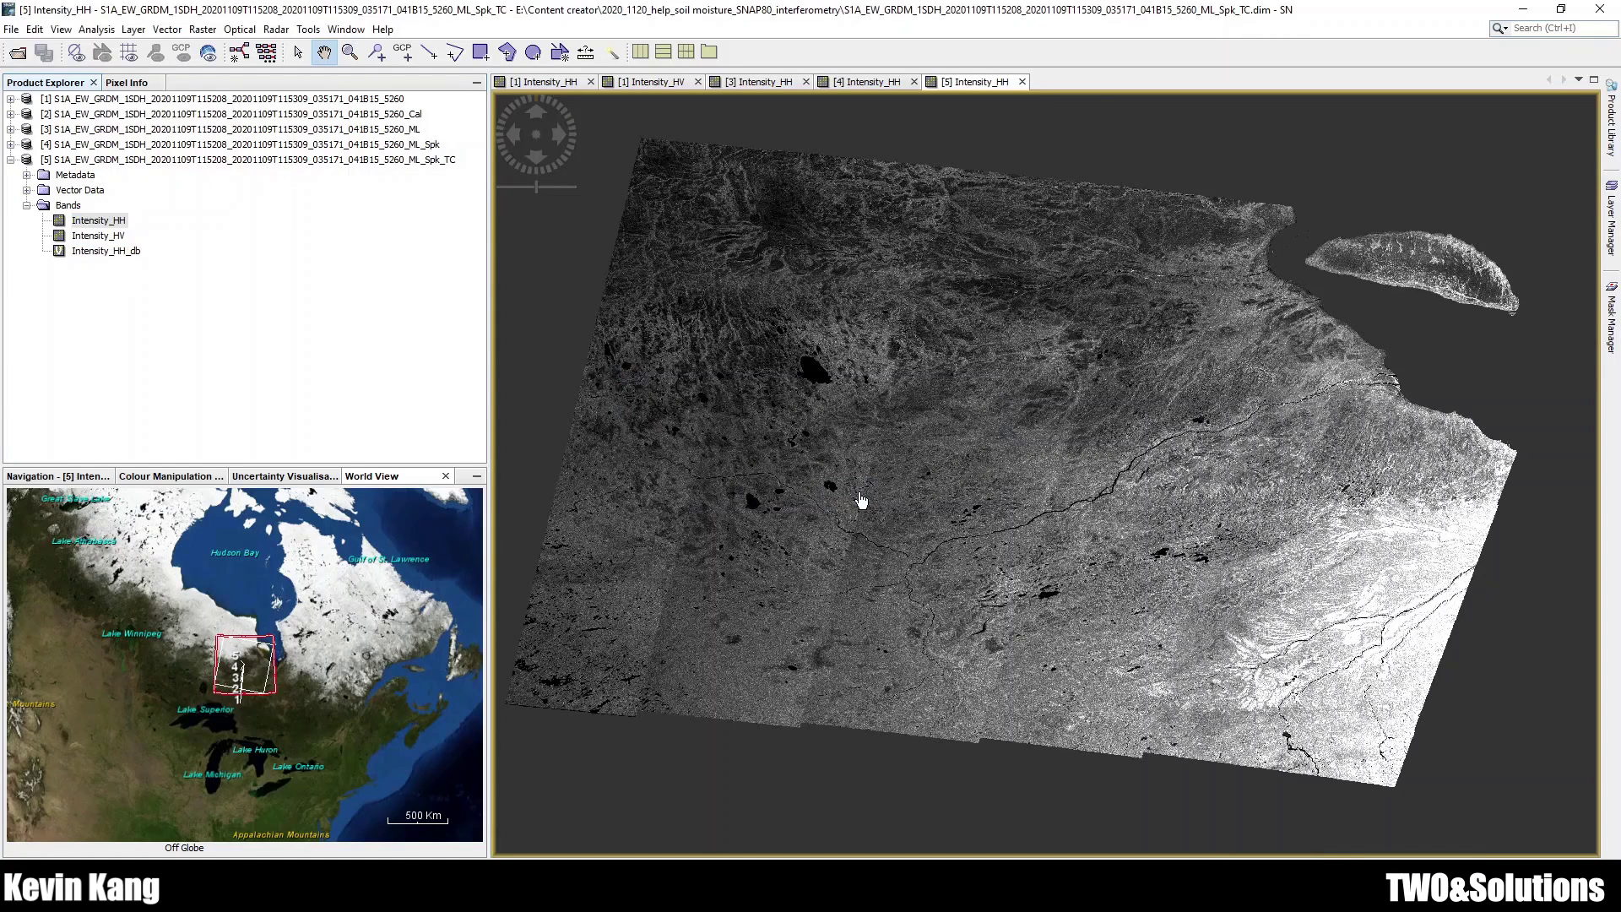
double_click(103, 252)
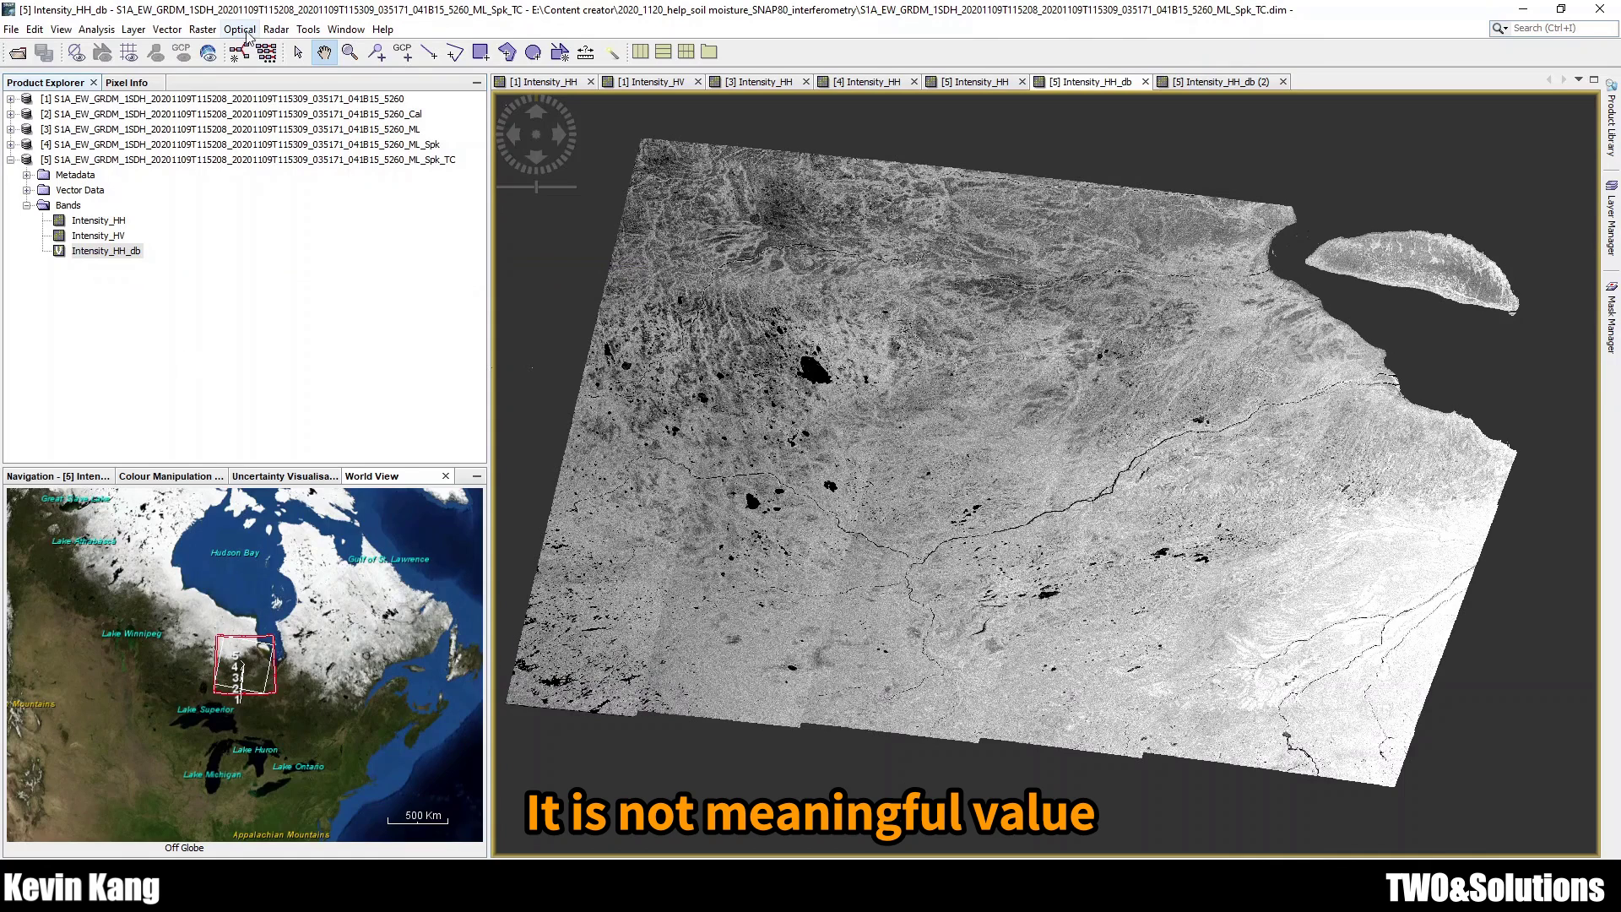
left_click(138, 85)
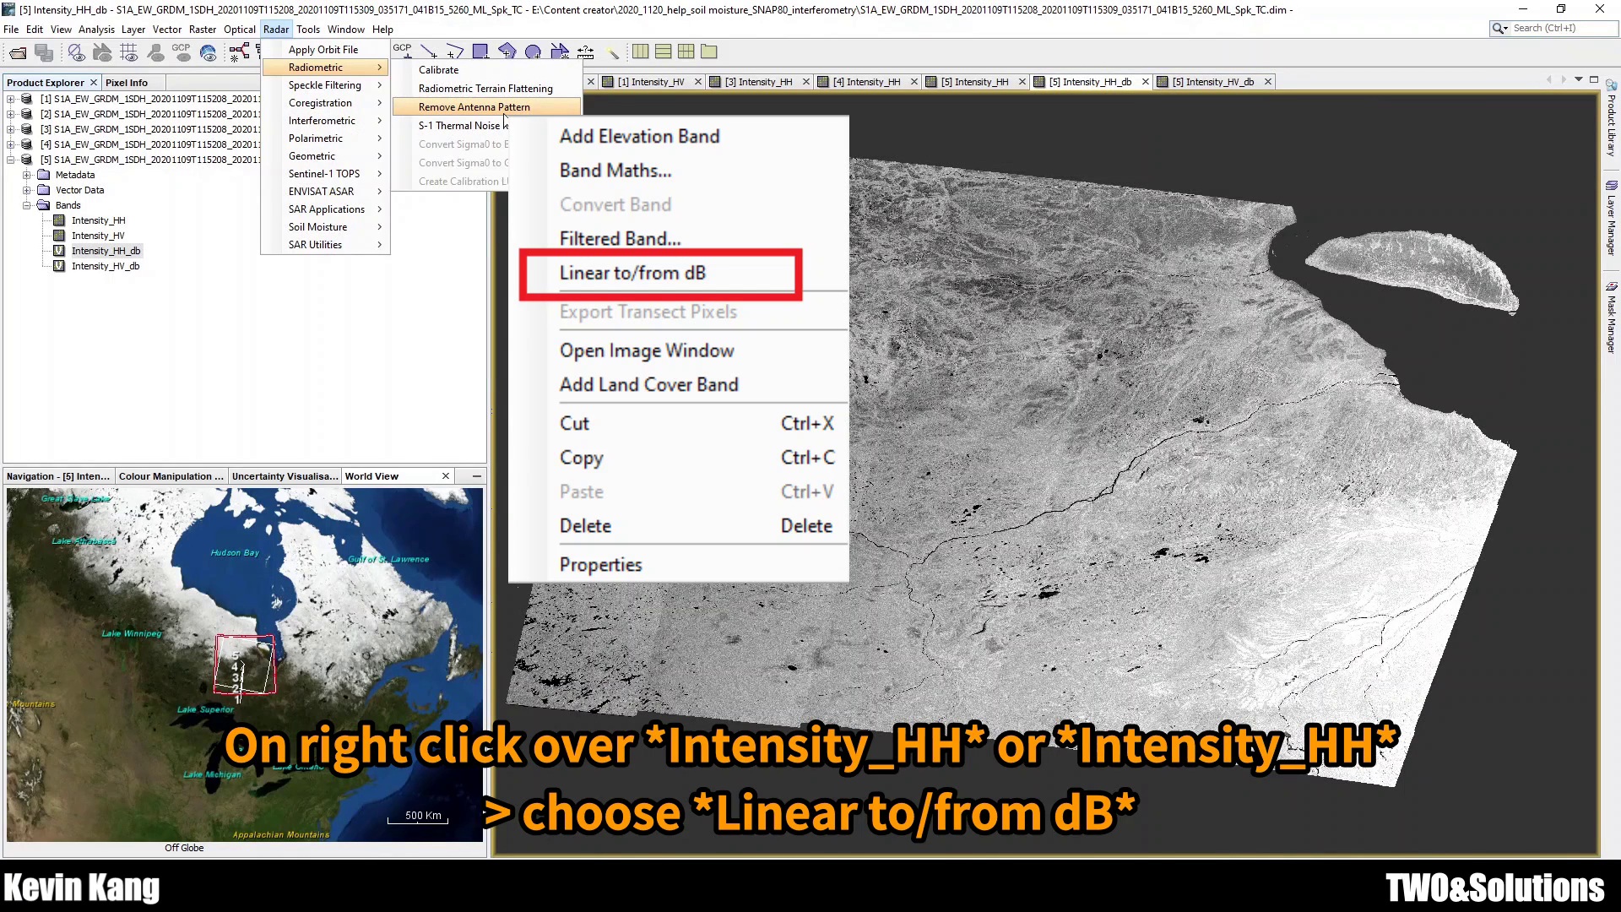
left_click(498, 107)
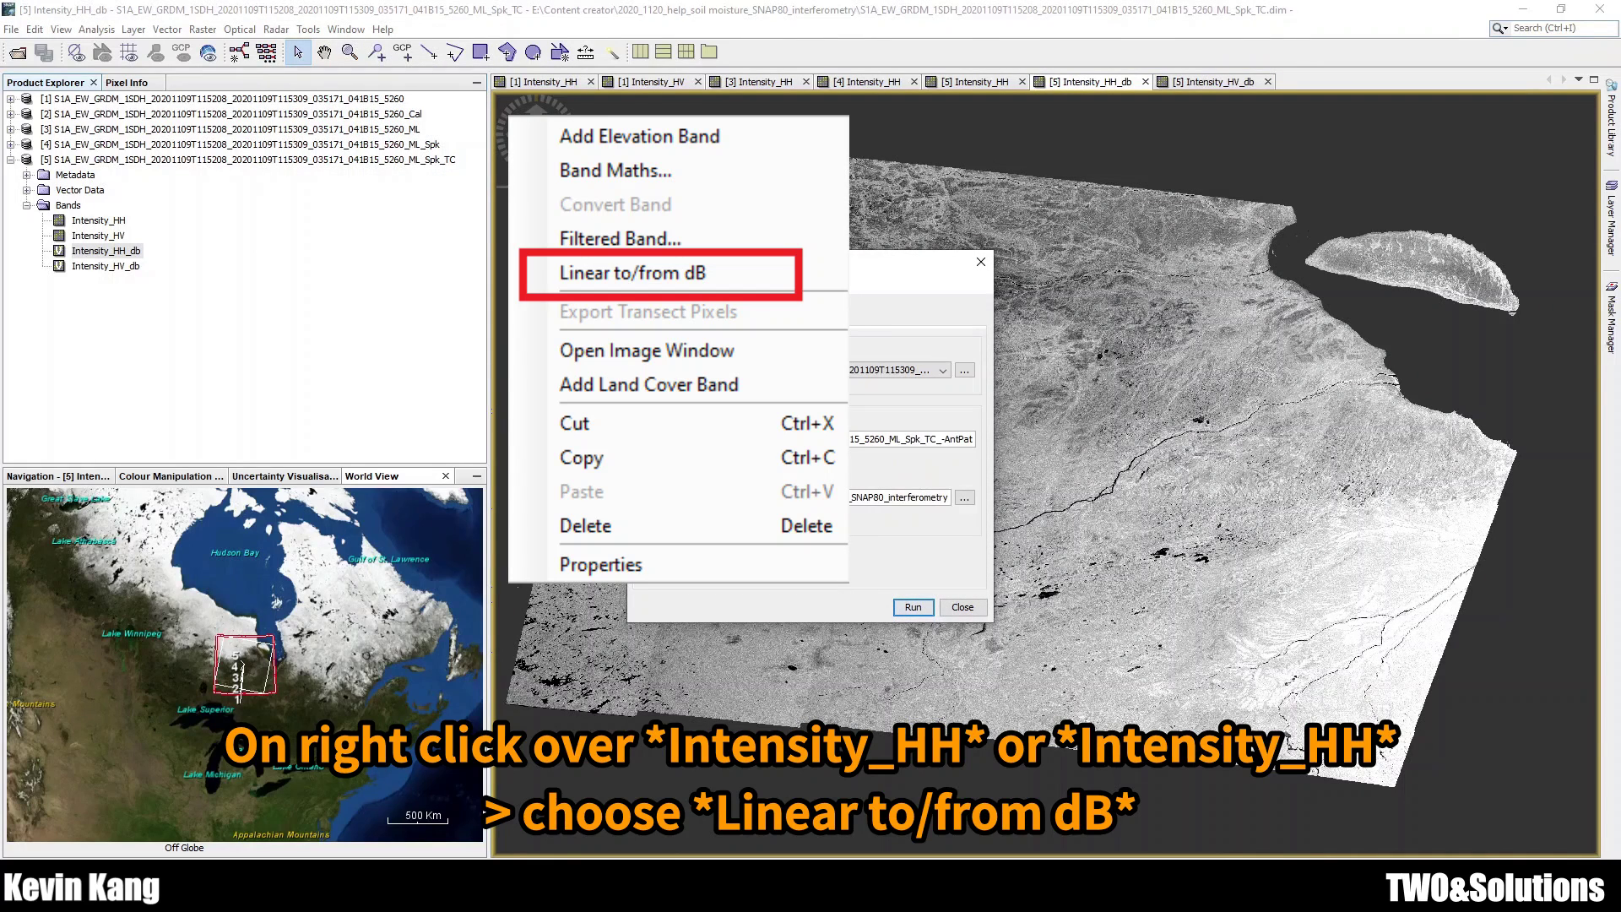
left_click(747, 321)
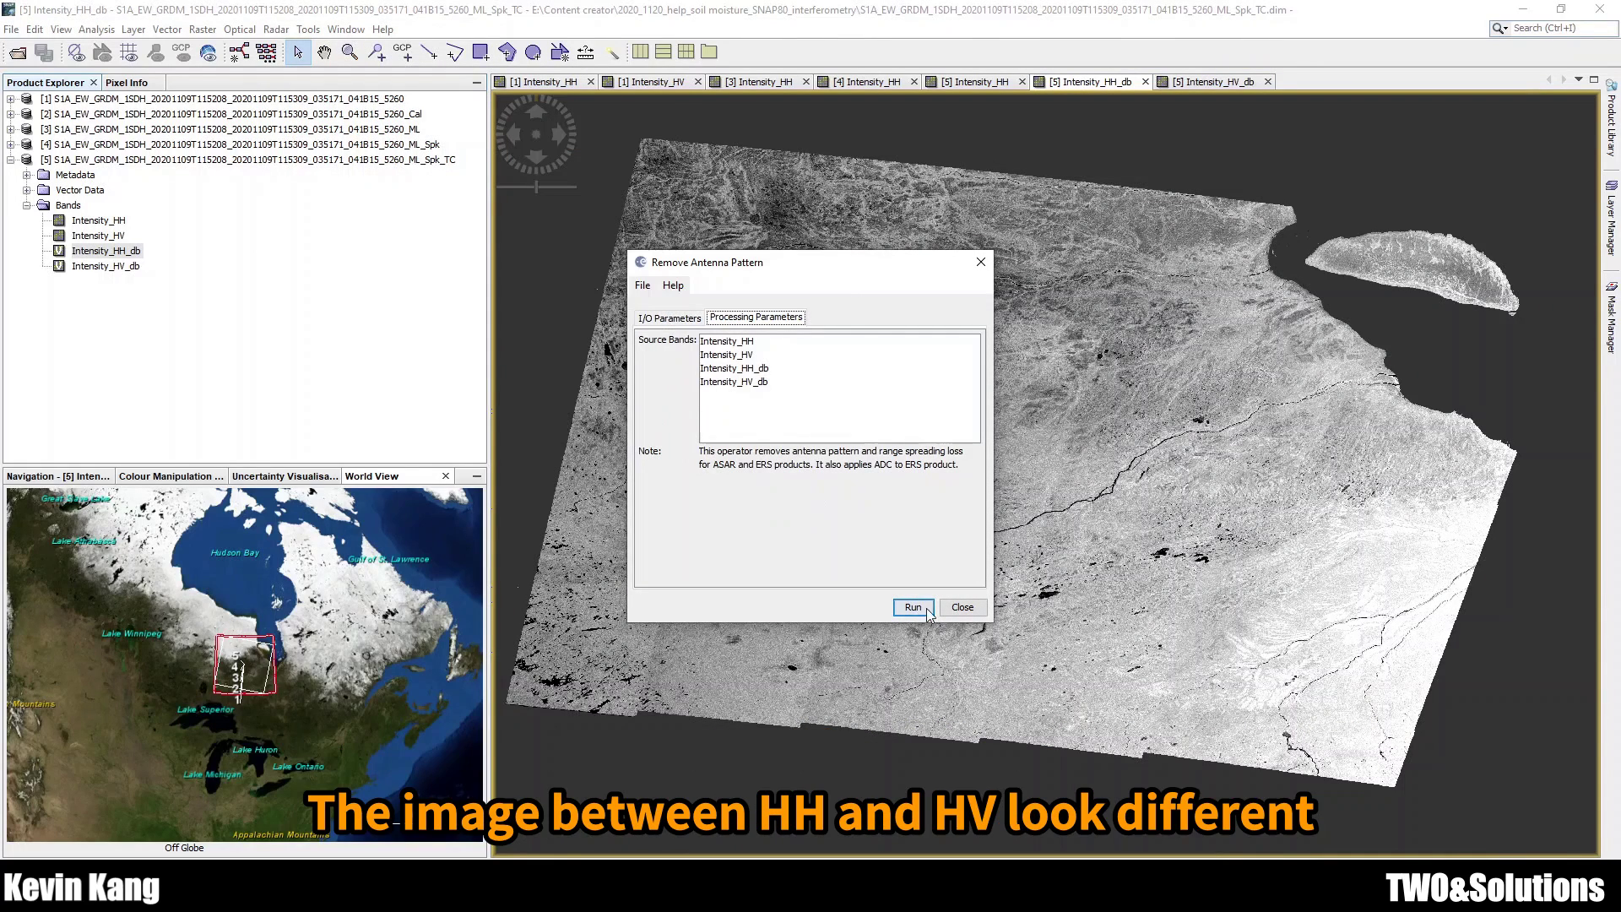
left_click(754, 373)
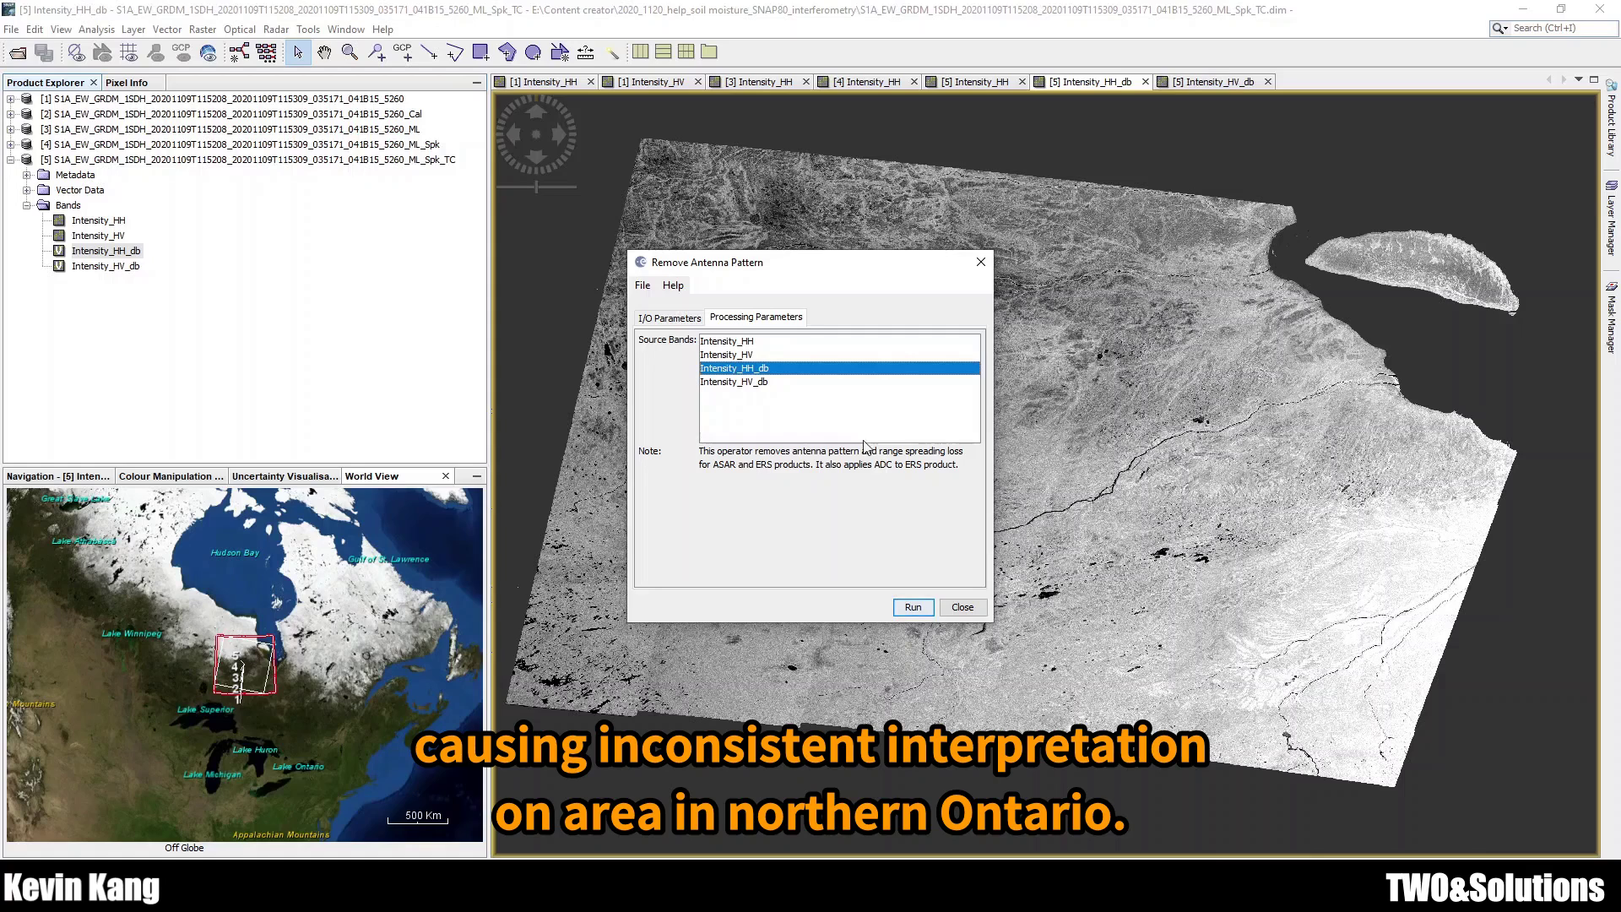
left_click(962, 609)
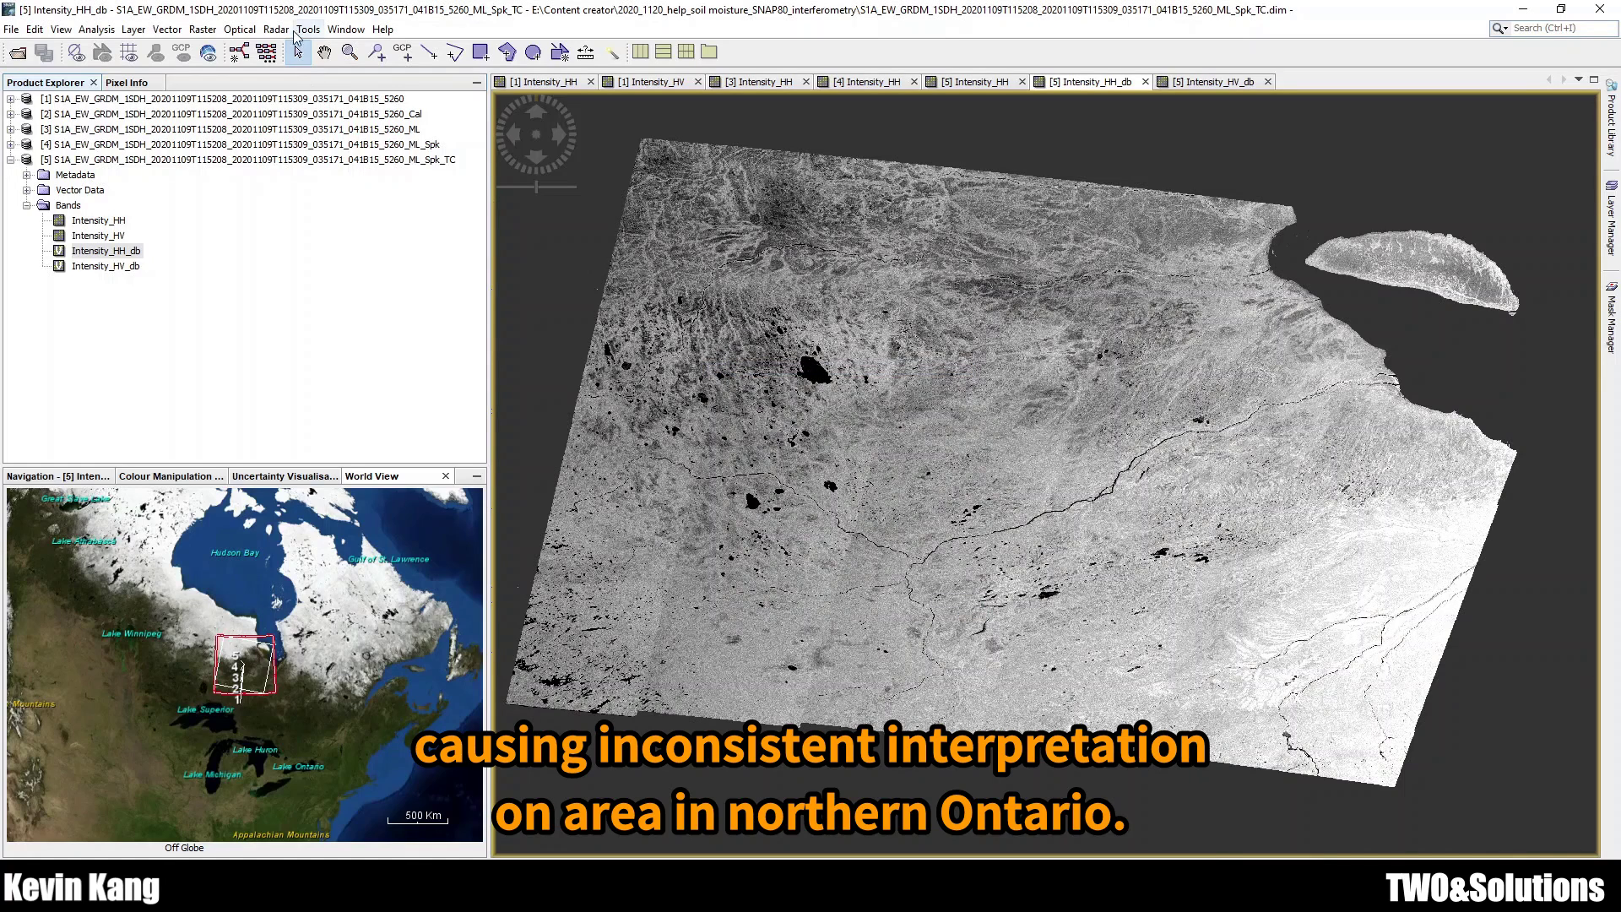
left_click(277, 30)
Subset product [5] to pixels 5453–13965 by 4256–11704, then expand the new product [6]
mouse_move(202, 31)
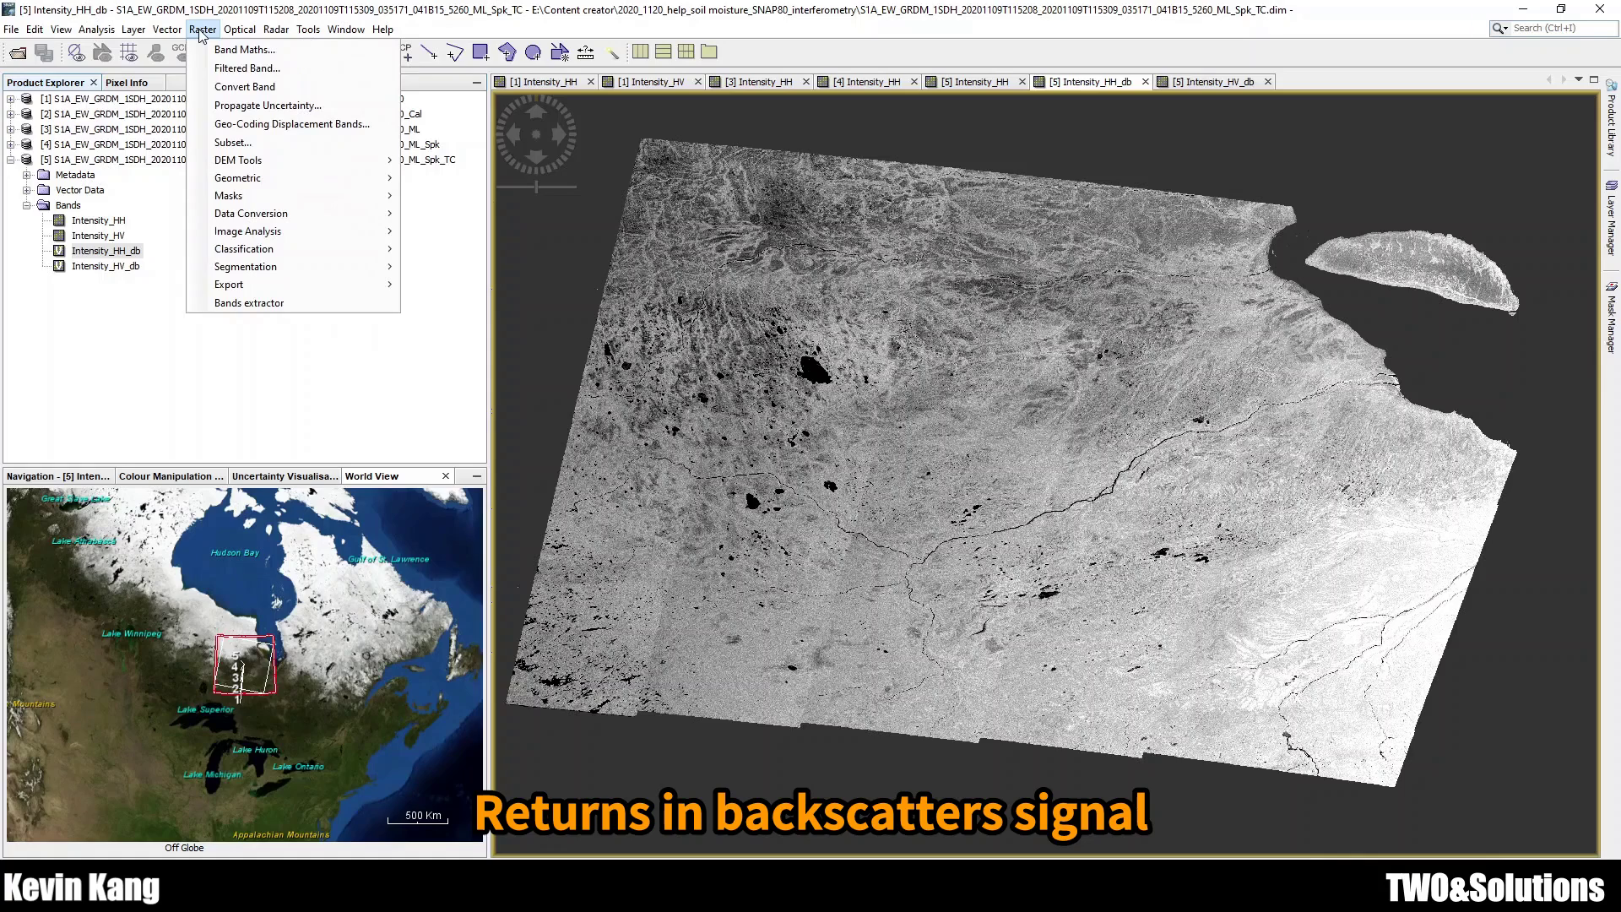
left_click(228, 144)
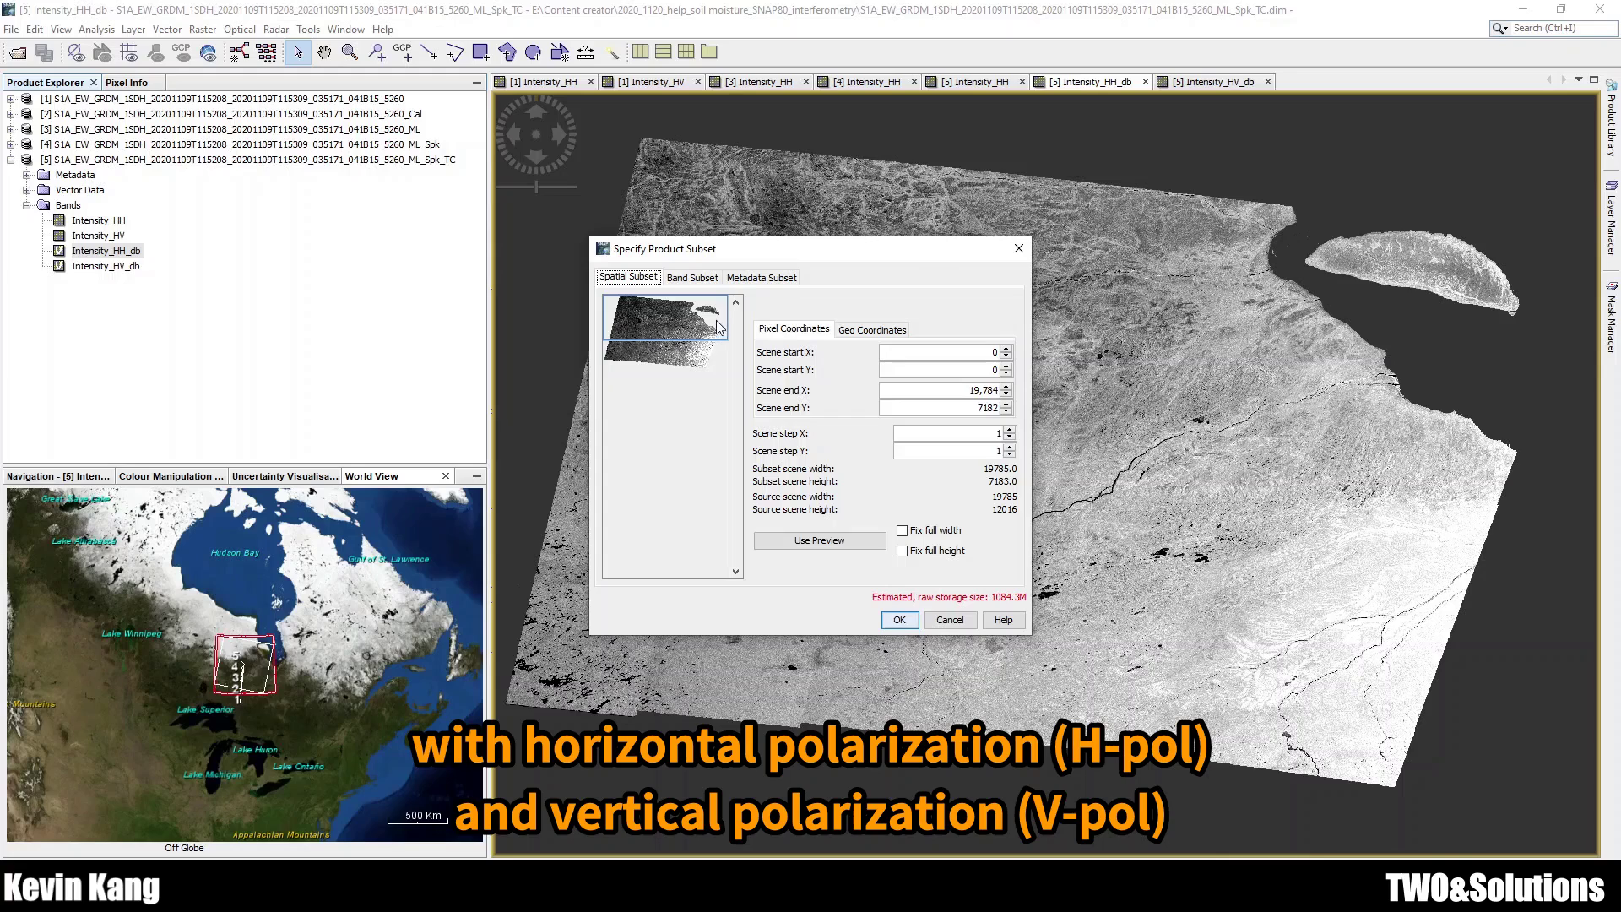
left_click_drag(723, 311, 658, 337)
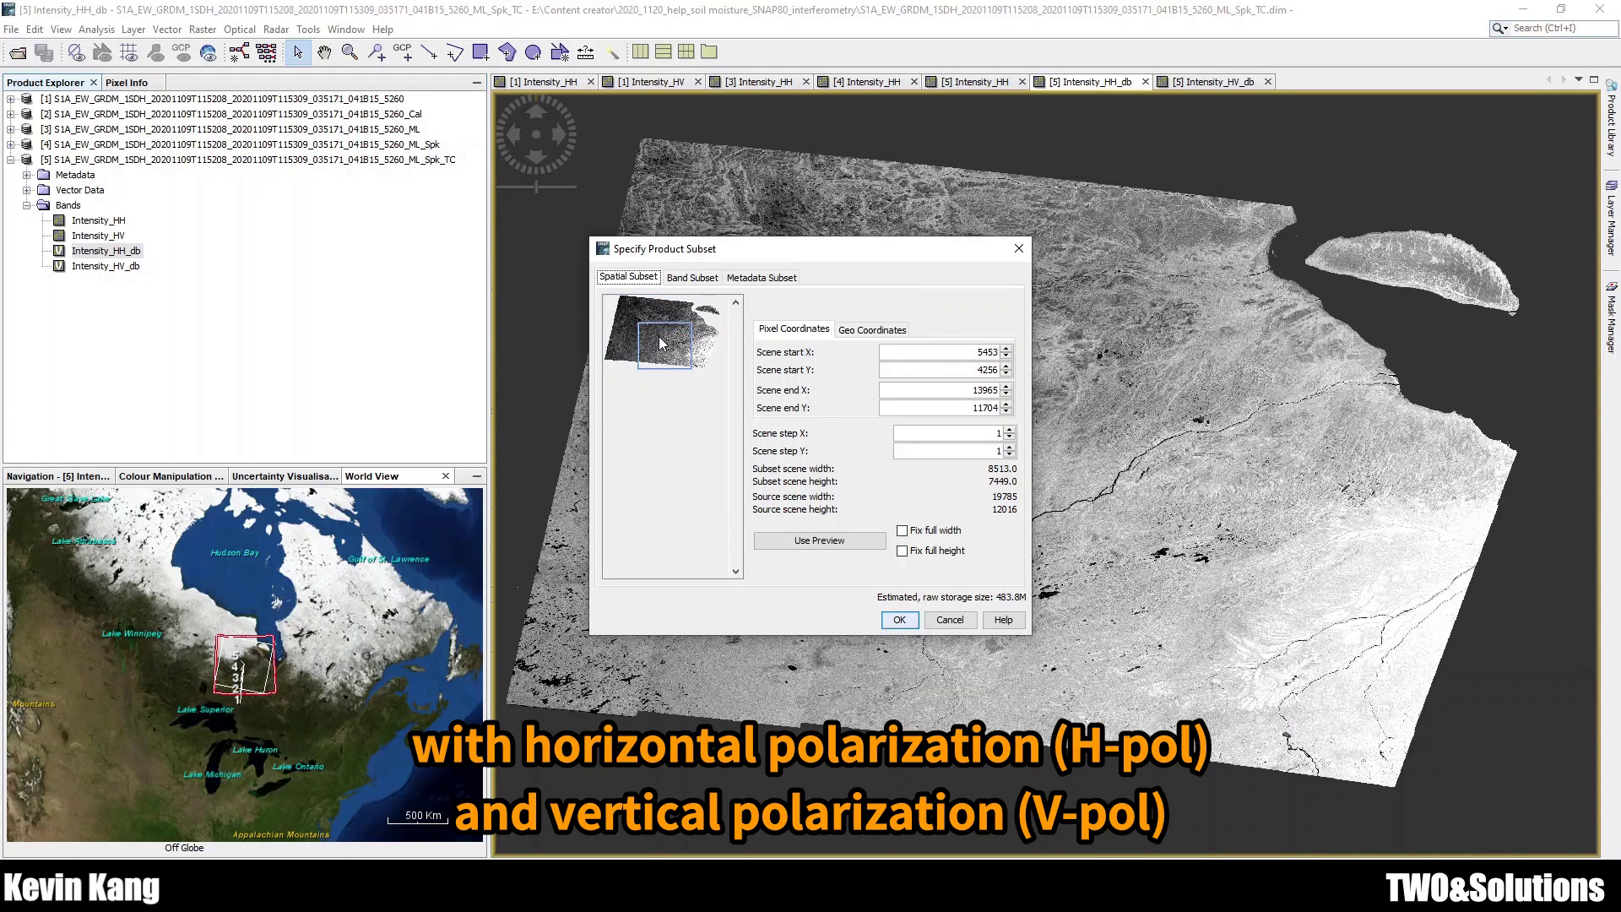
left_click(895, 618)
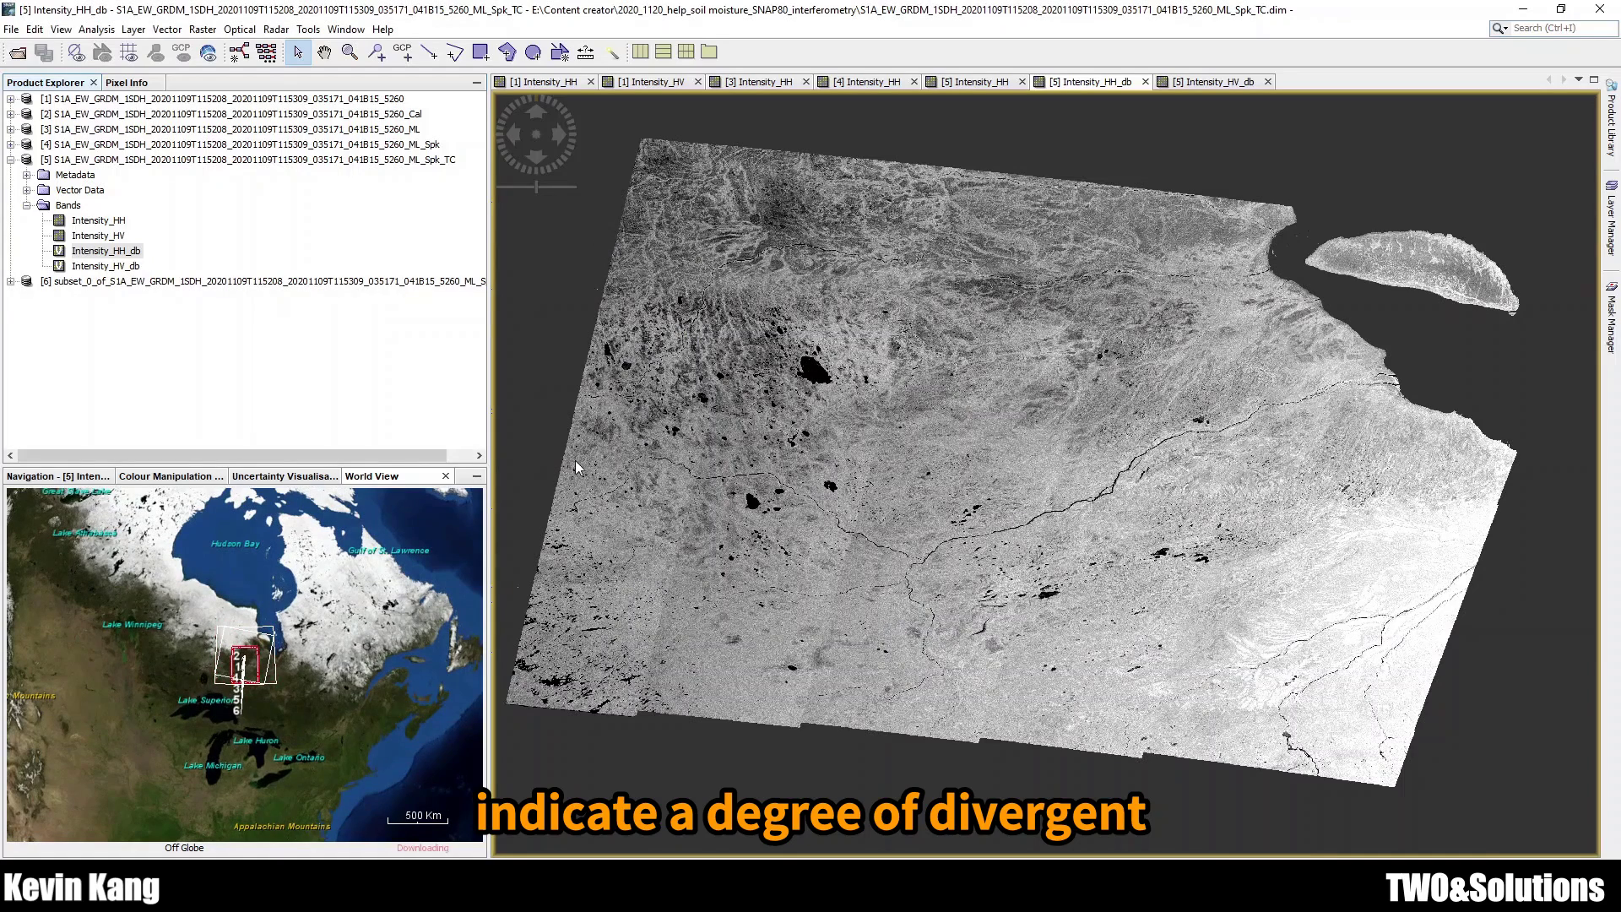
left_click(12, 165)
left_click(11, 160)
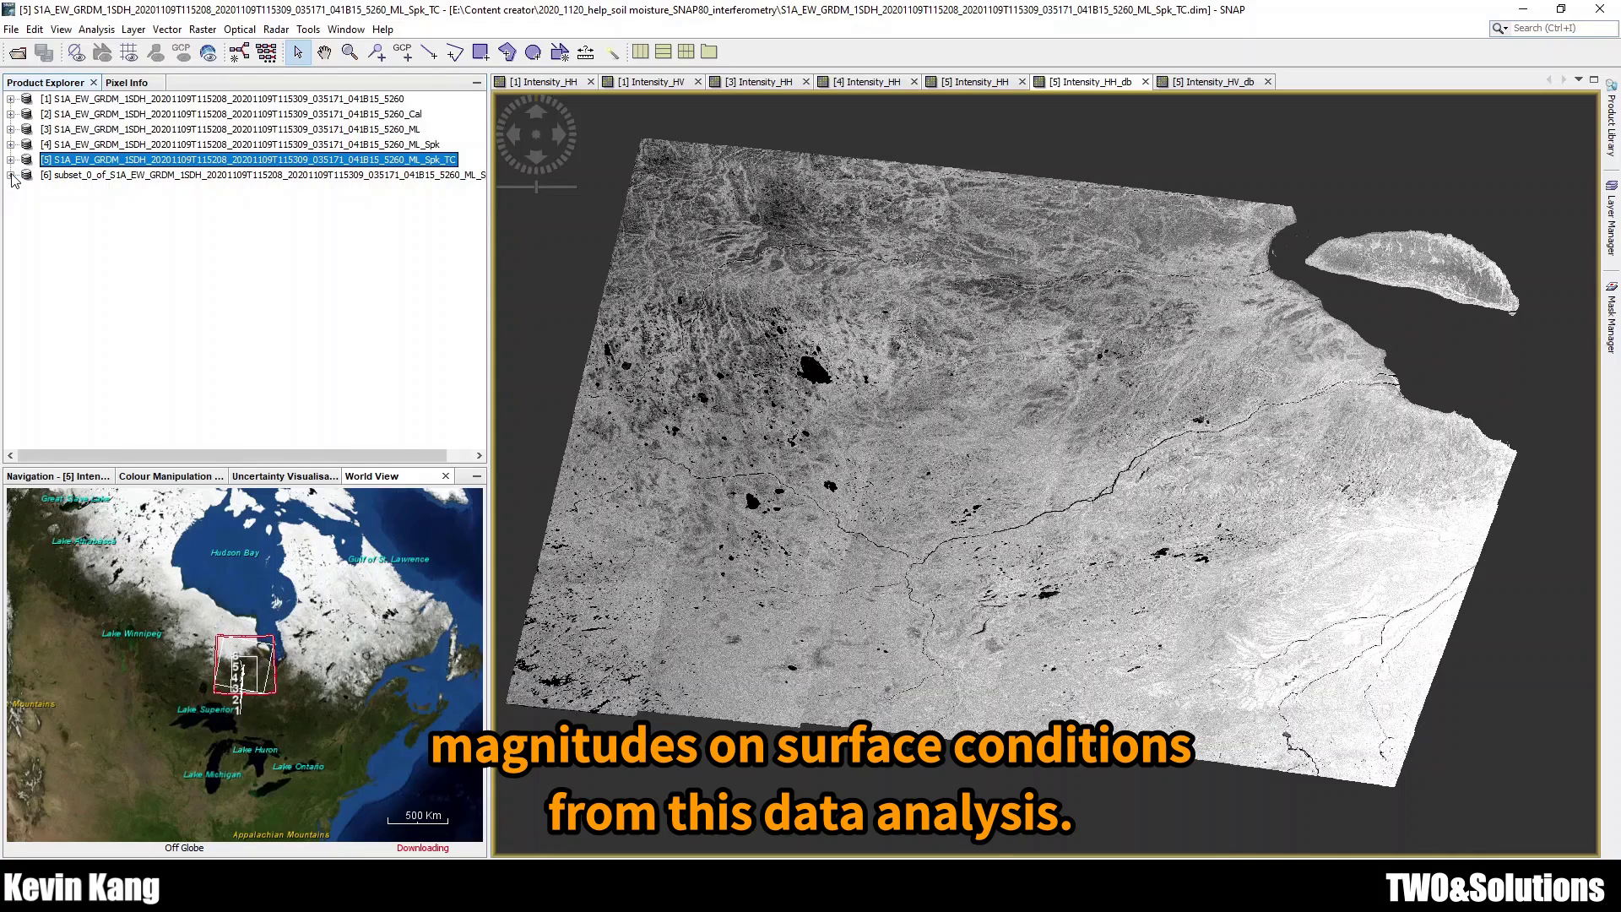
left_click(11, 176)
Expand product [6]'s bands and display Intensity_HV and Intensity_HH of subset product [7]
left_click(26, 220)
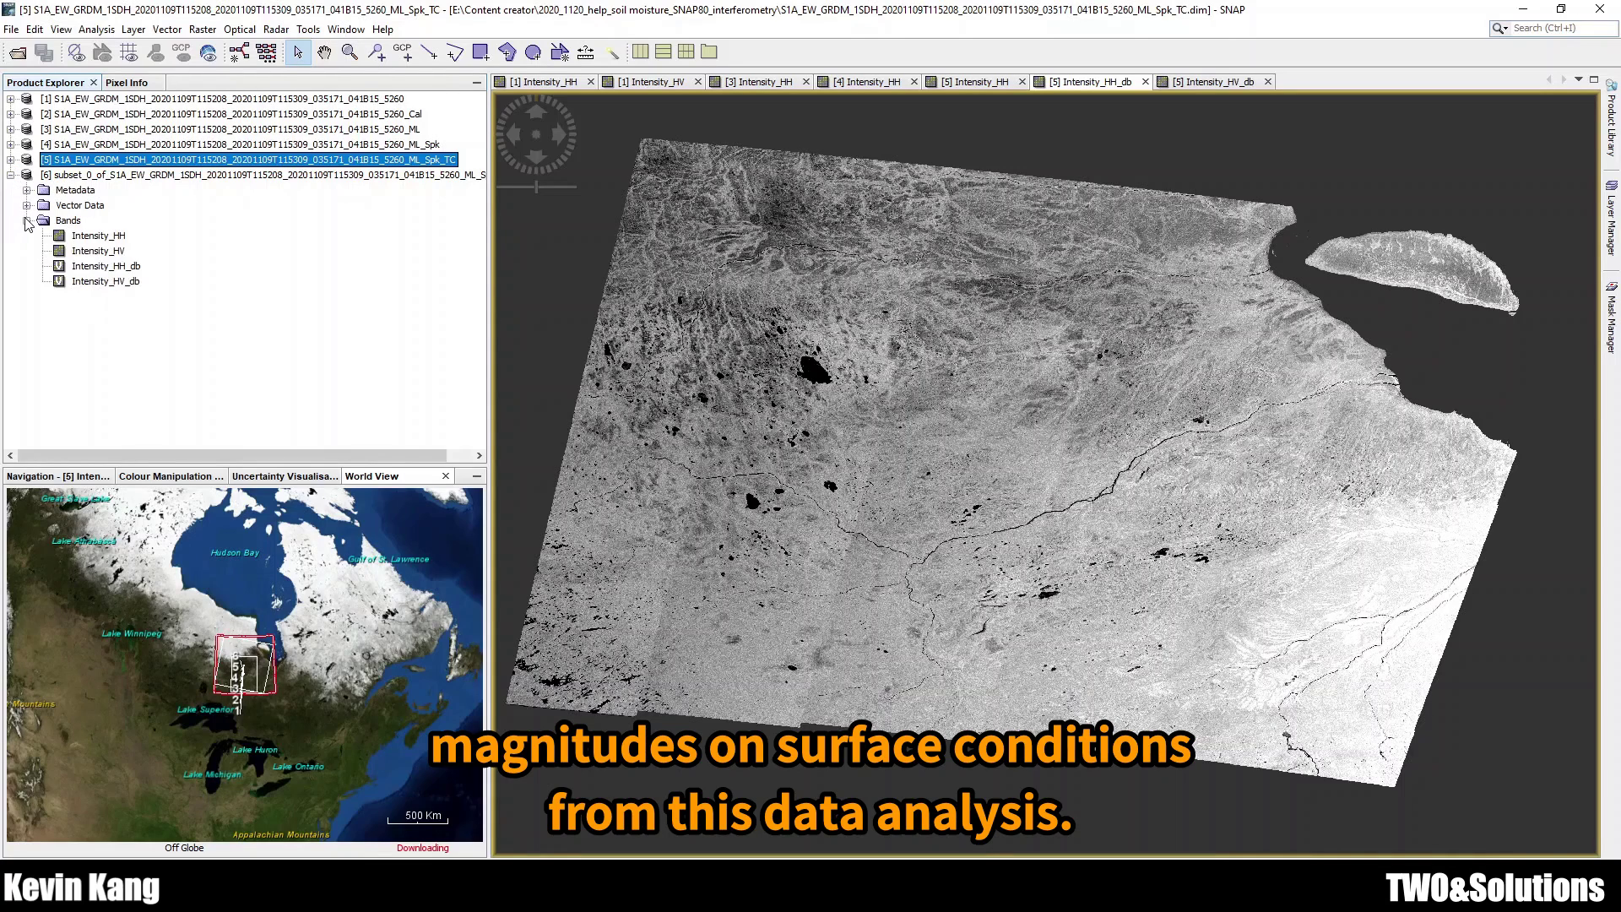
left_click(118, 267)
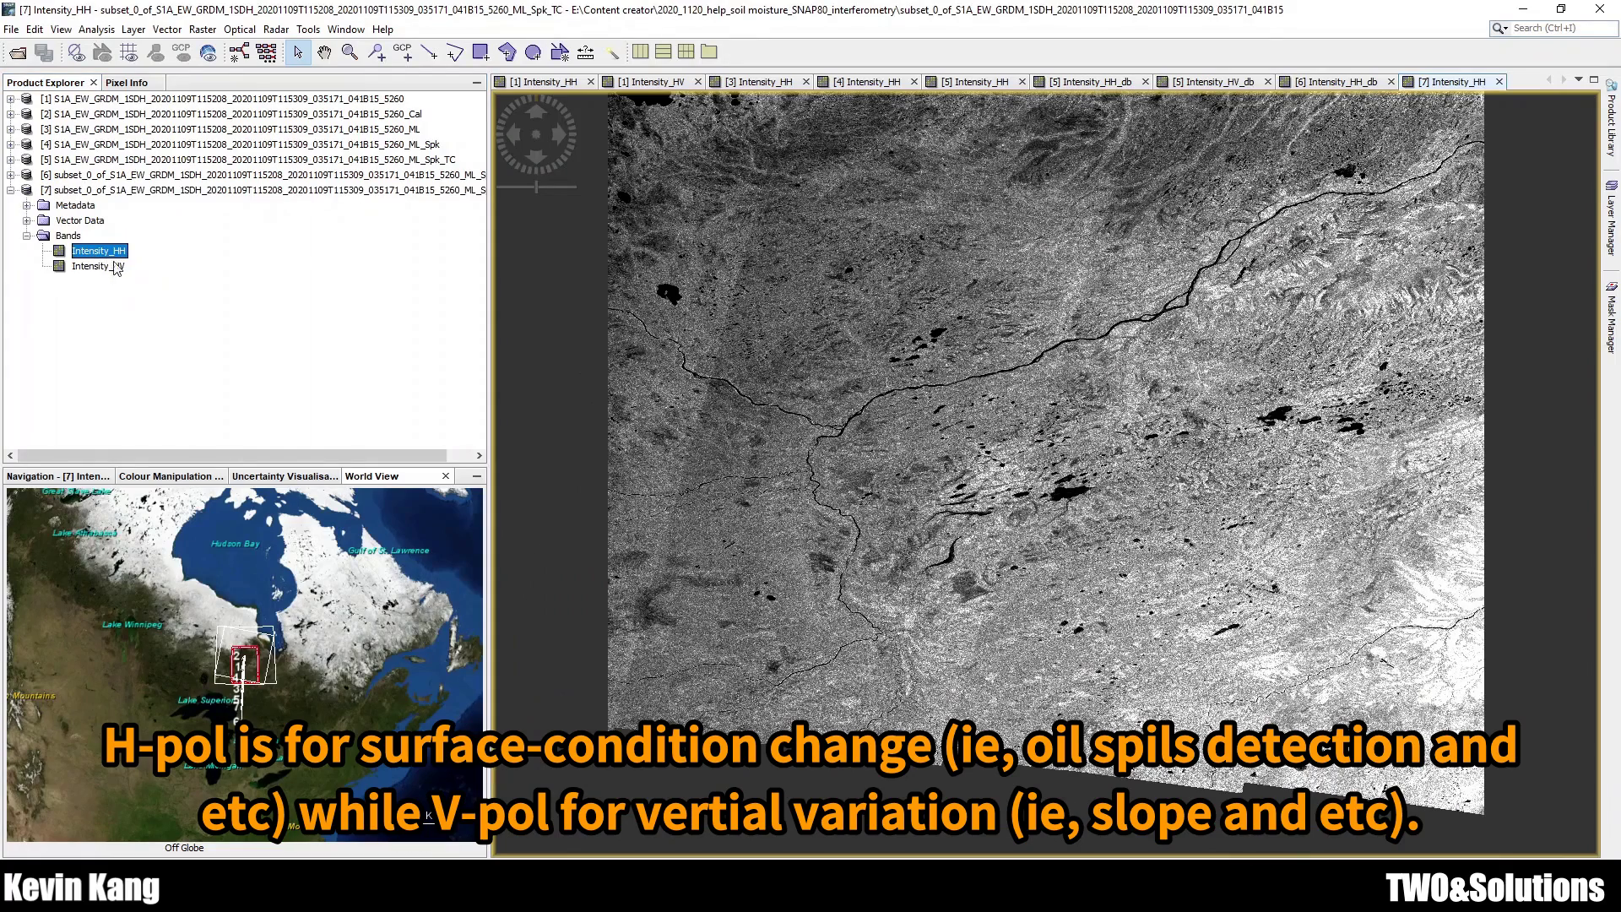
double_click(118, 268)
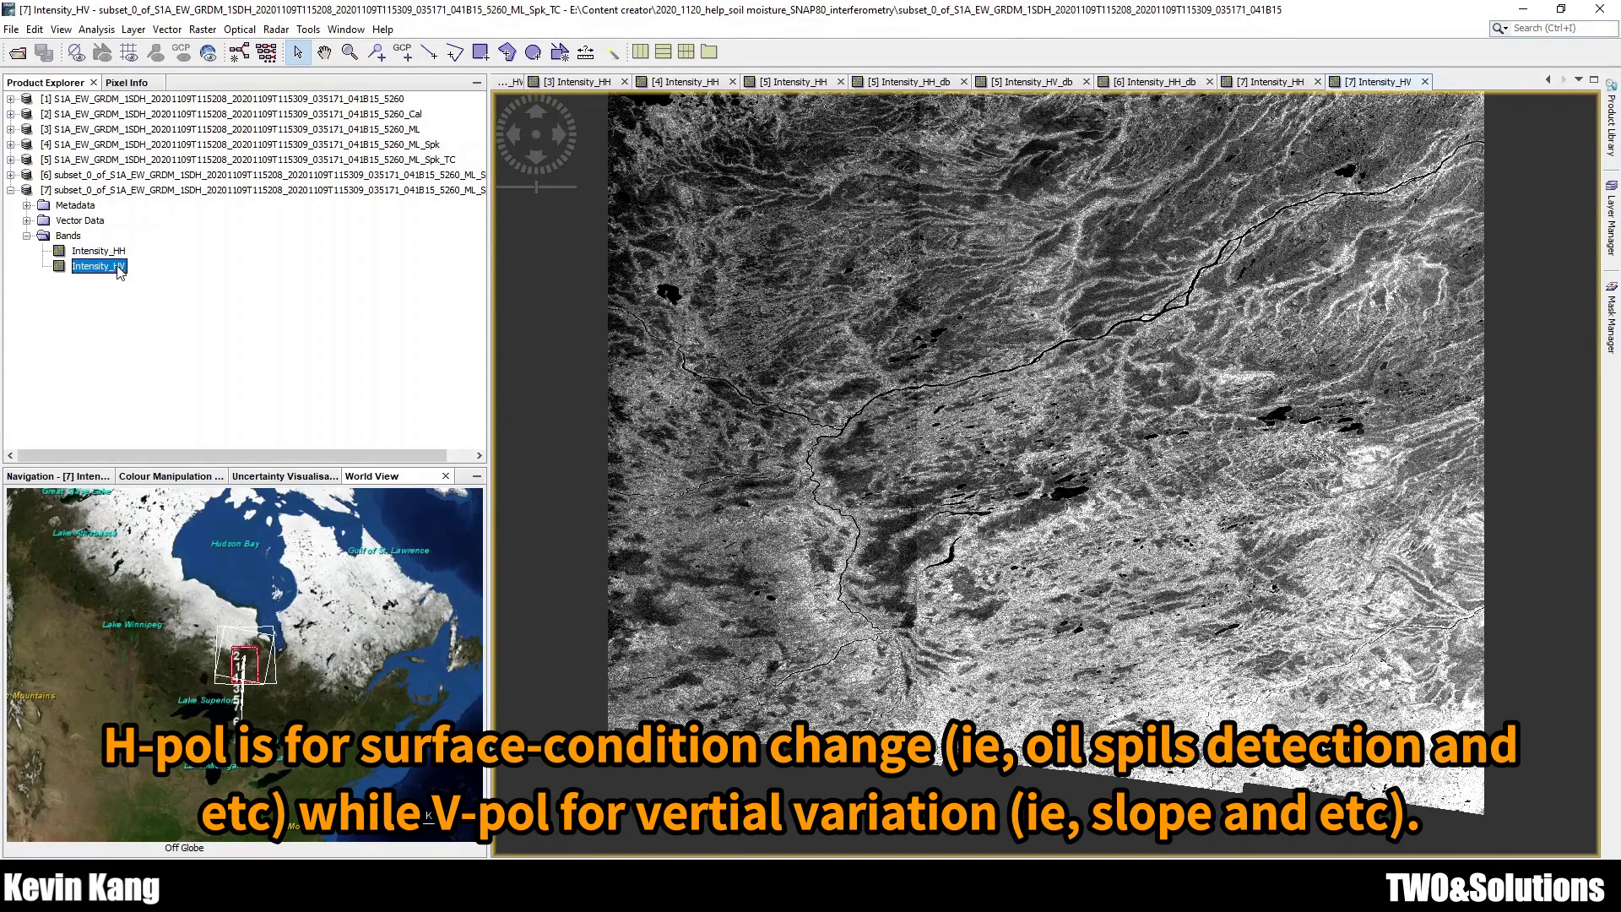
double_click(119, 251)
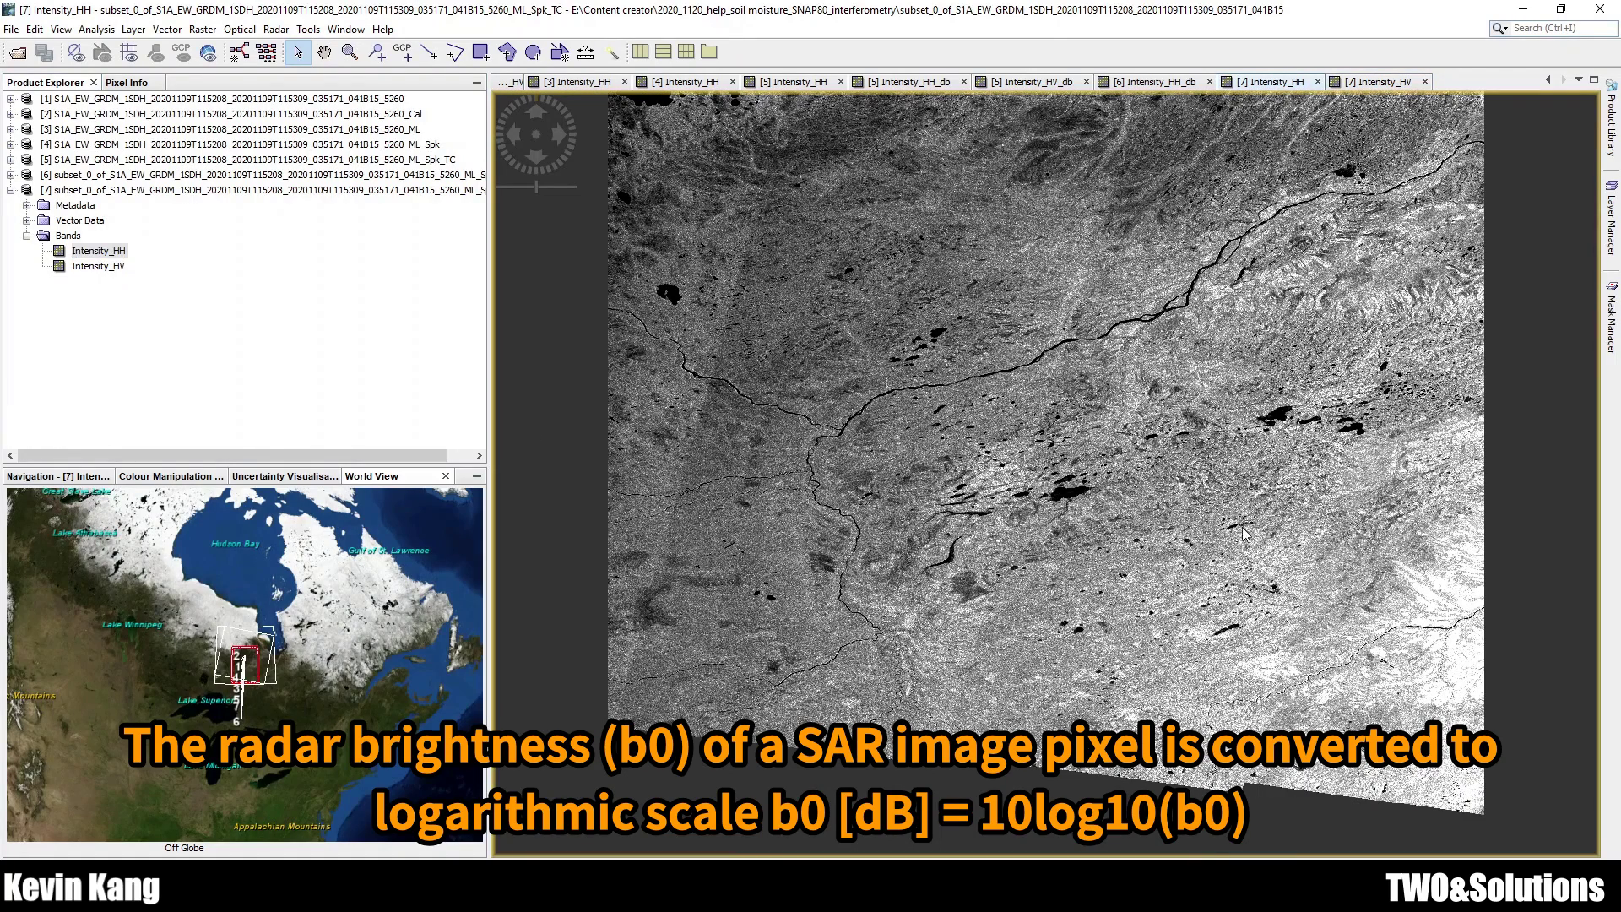